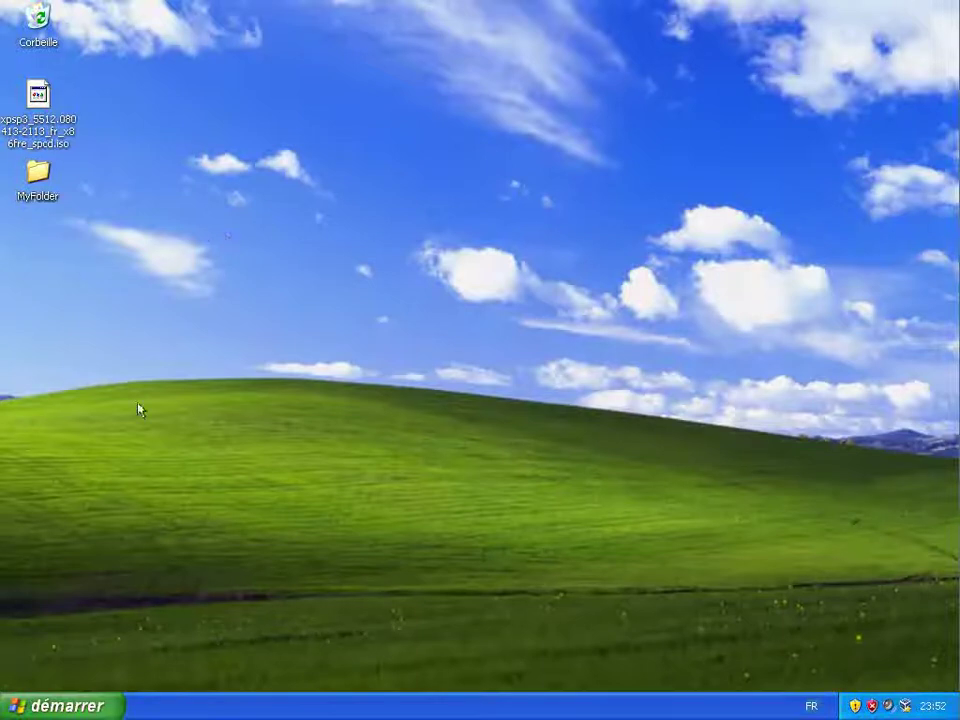
# Step: Open Mozilla Firefox and search Google for "daemon tools"
pyautogui.click(90, 703)
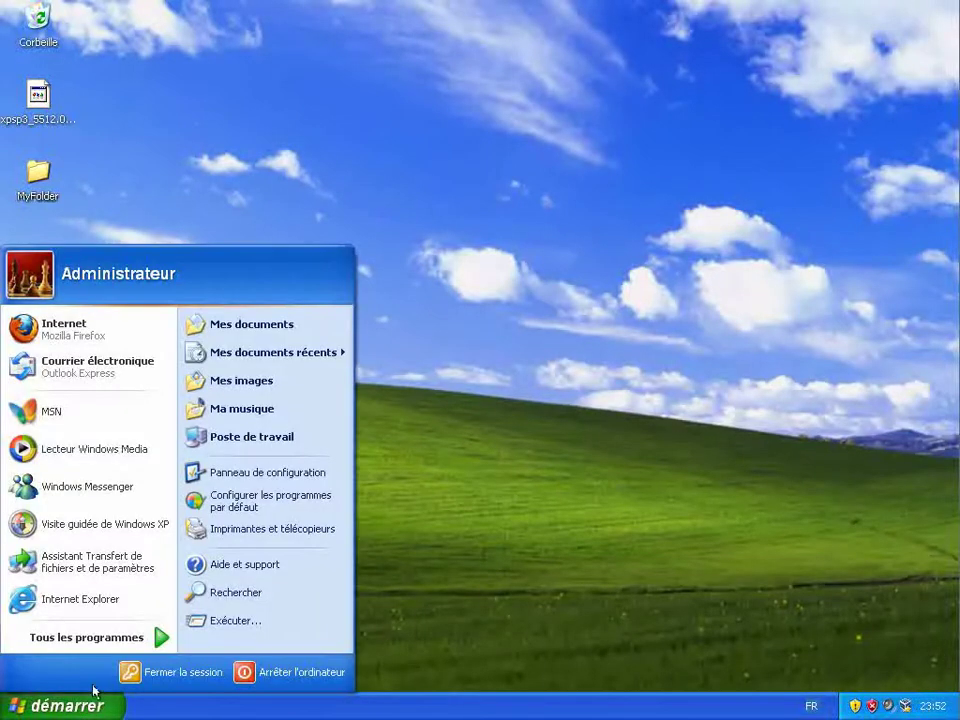
pyautogui.click(66, 325)
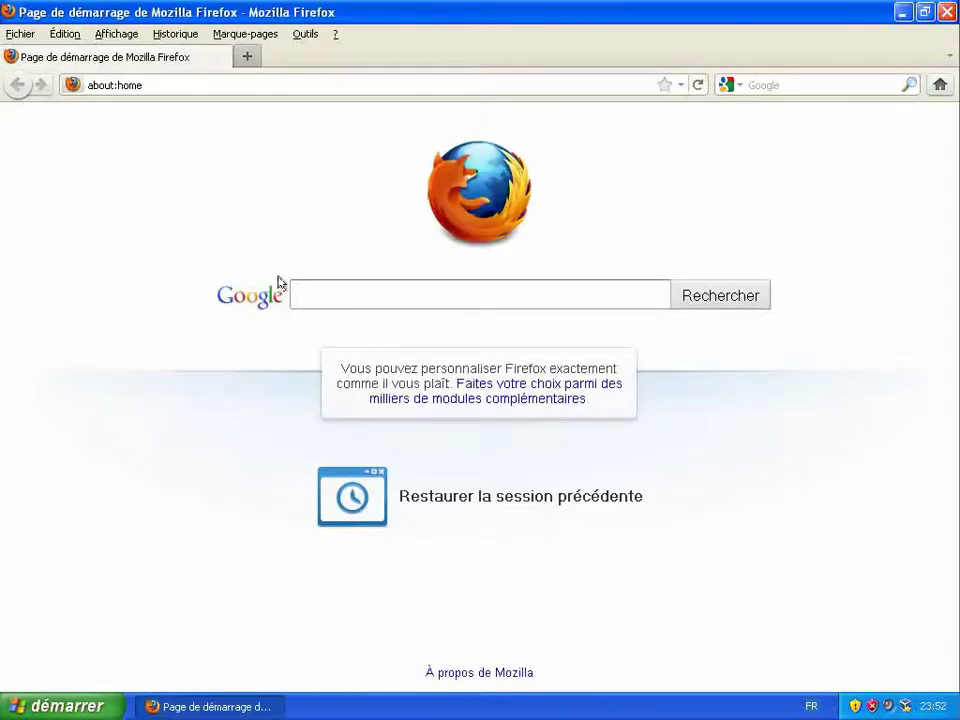
pyautogui.click(336, 292)
pyautogui.write('daemon to')
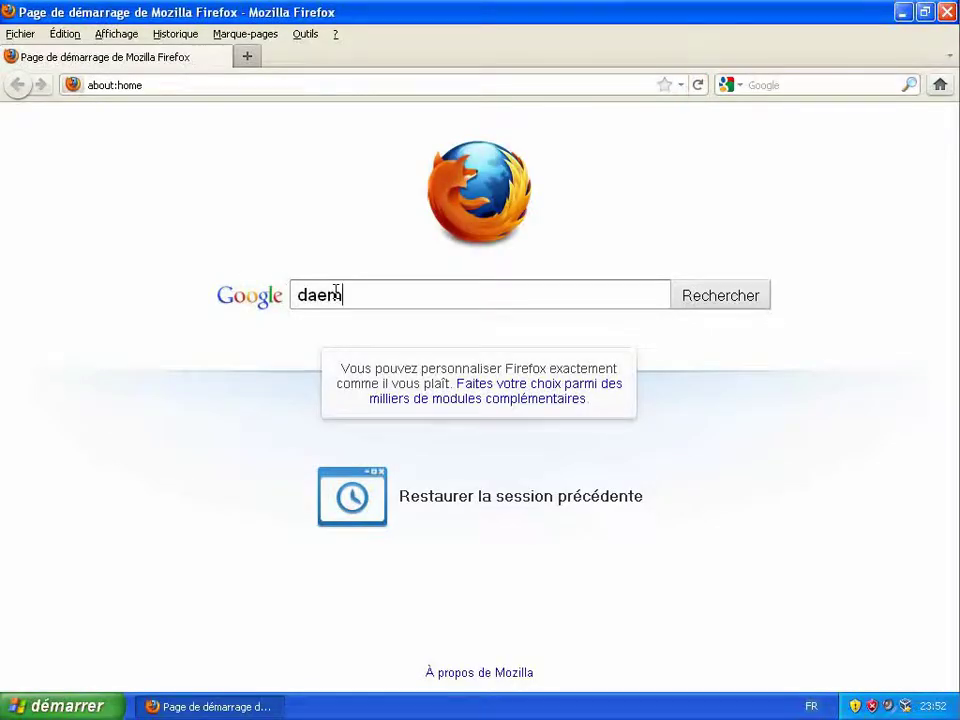
pyautogui.write('ols')
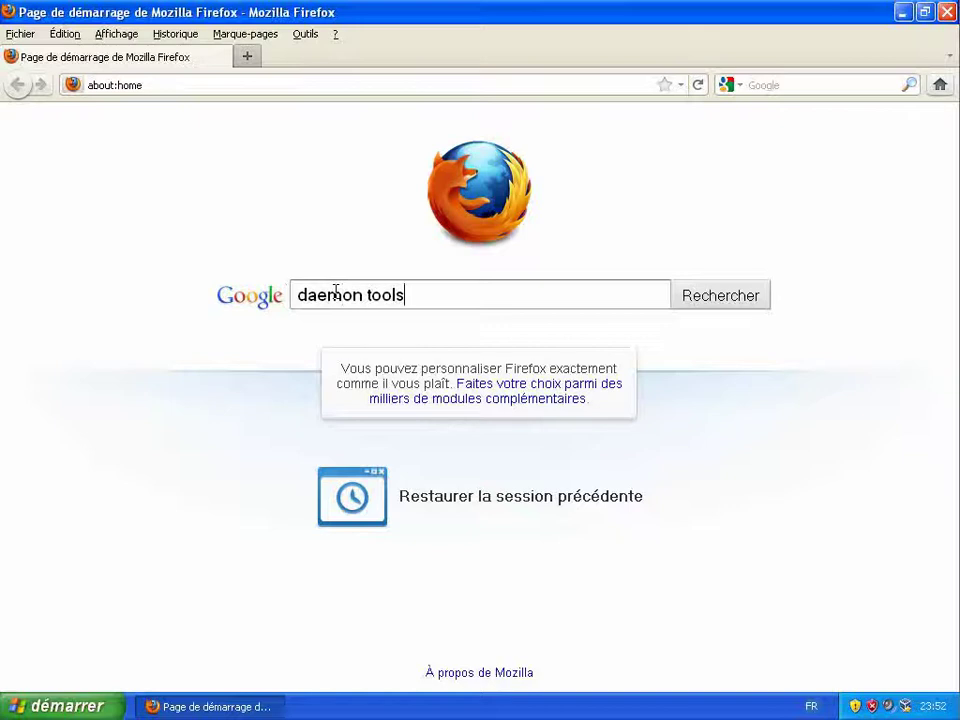
pyautogui.press('Return')
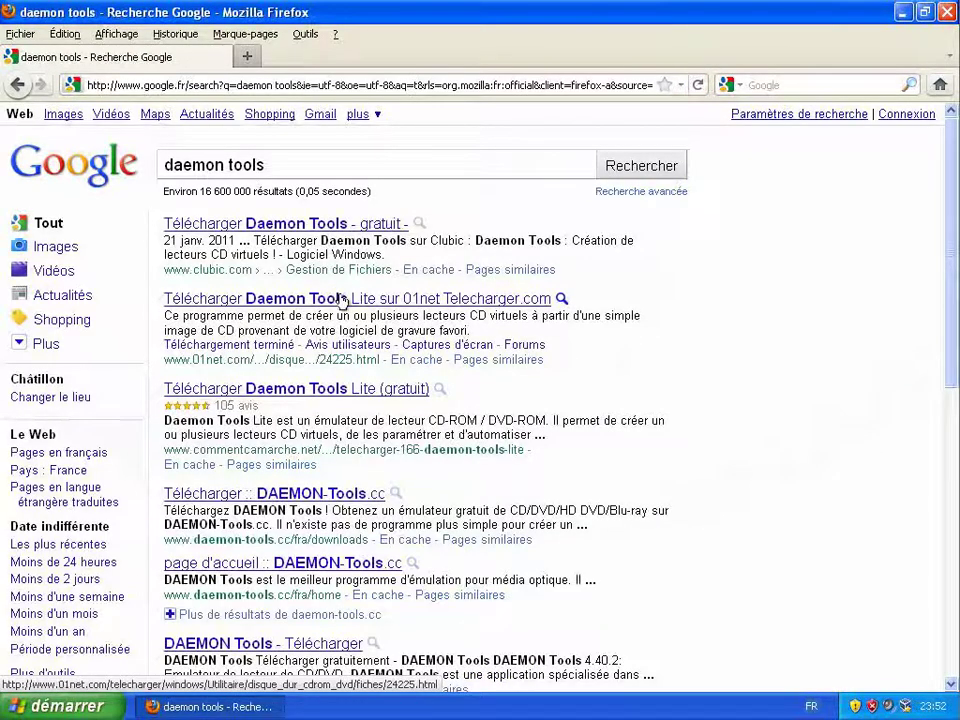
# Step: Download Daemon Tools 4.40.2.0131 from its Clubic page and save the installer file
pyautogui.click(268, 224)
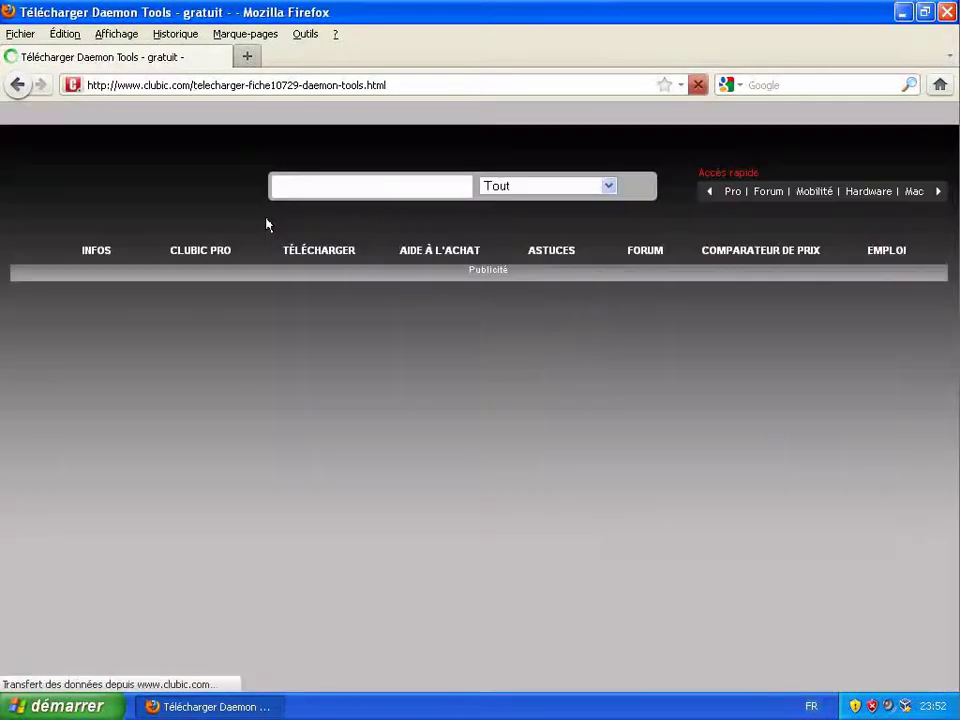
pyautogui.scroll(-5, 320, 350)
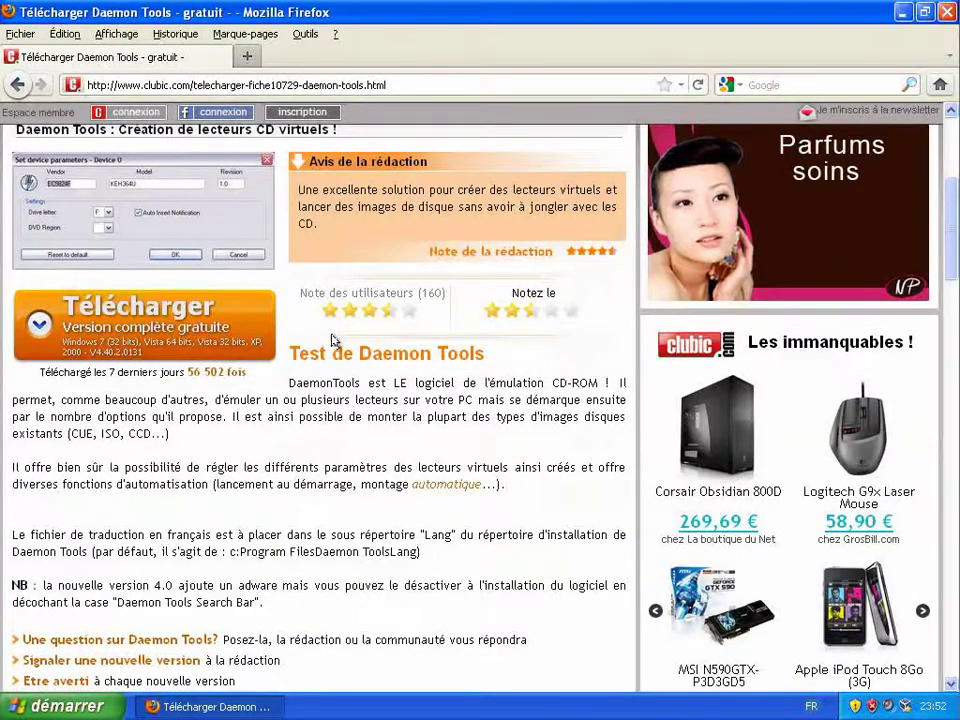
pyautogui.click(137, 305)
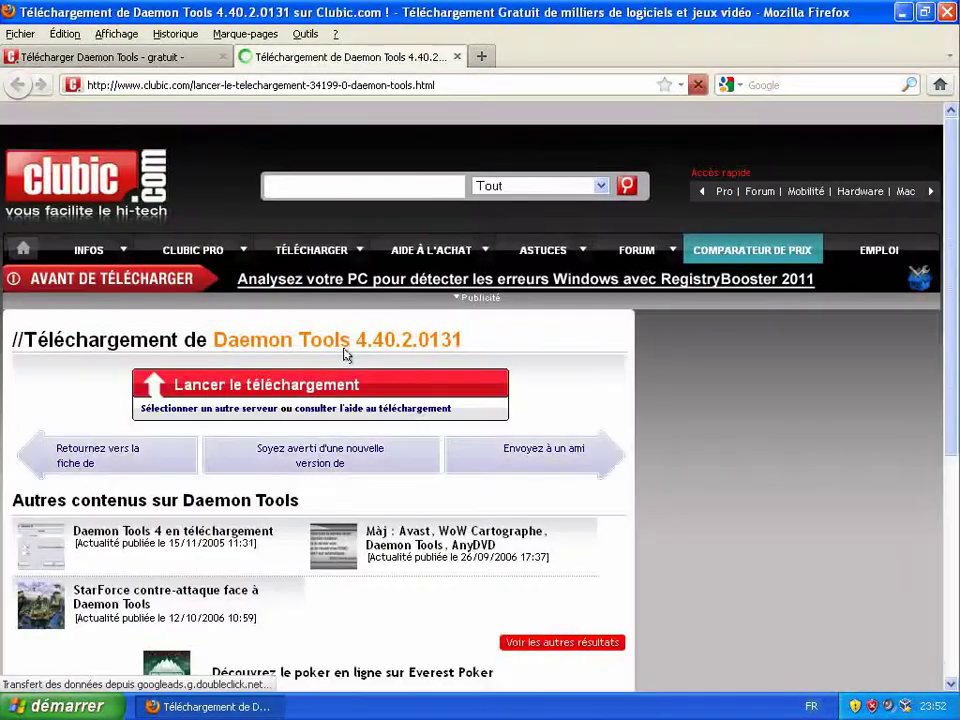
pyautogui.scroll(-8, 345, 355)
pyautogui.scroll(8, 345, 355)
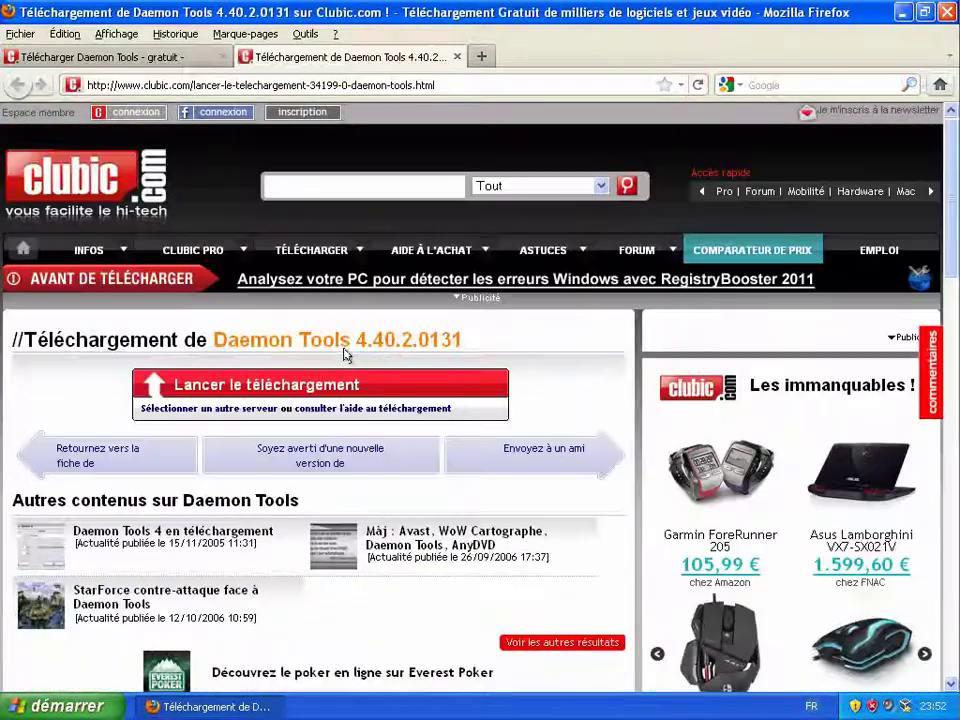
pyautogui.scroll(-2, 345, 355)
pyautogui.click(306, 285)
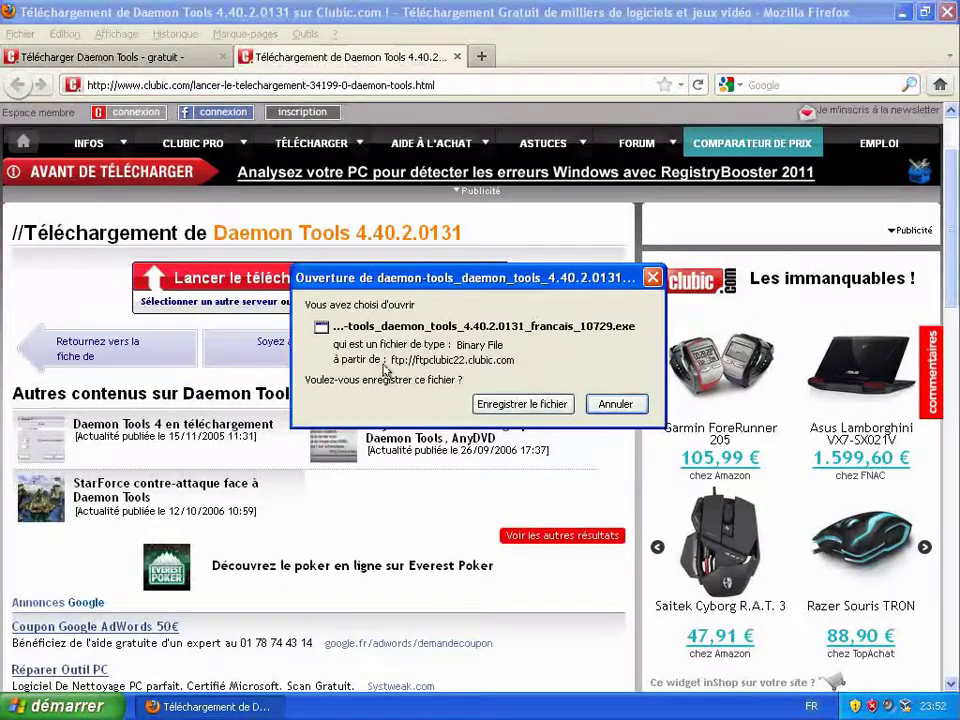
pyautogui.click(509, 404)
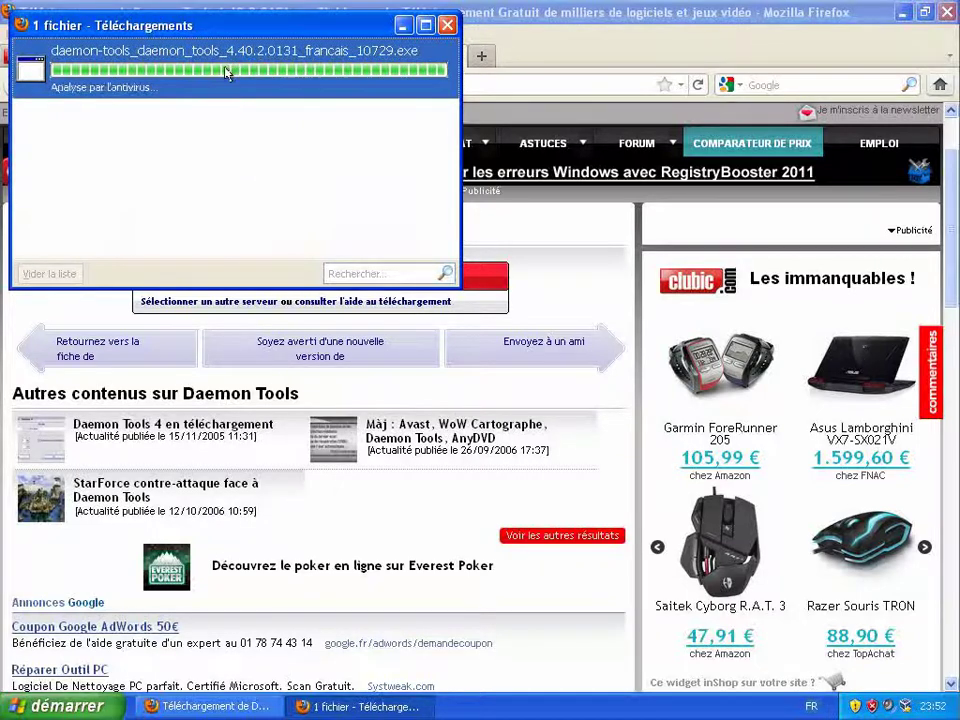
# Step: Run the downloaded Daemon Tools installer and allow the executable through the security warnings
pyautogui.rightClick(227, 71)
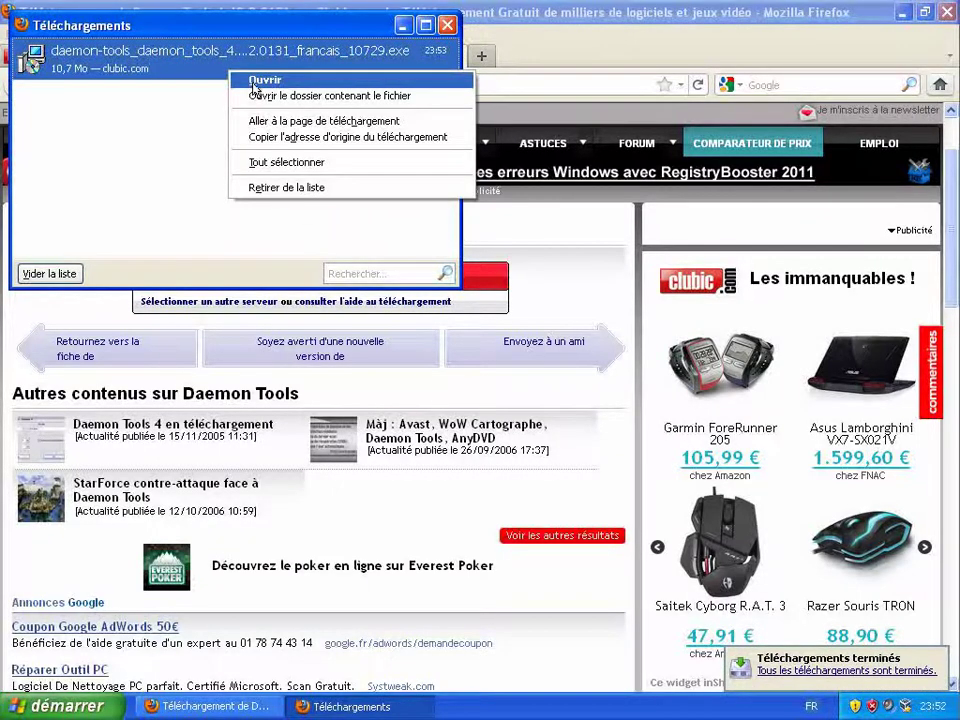
pyautogui.click(253, 82)
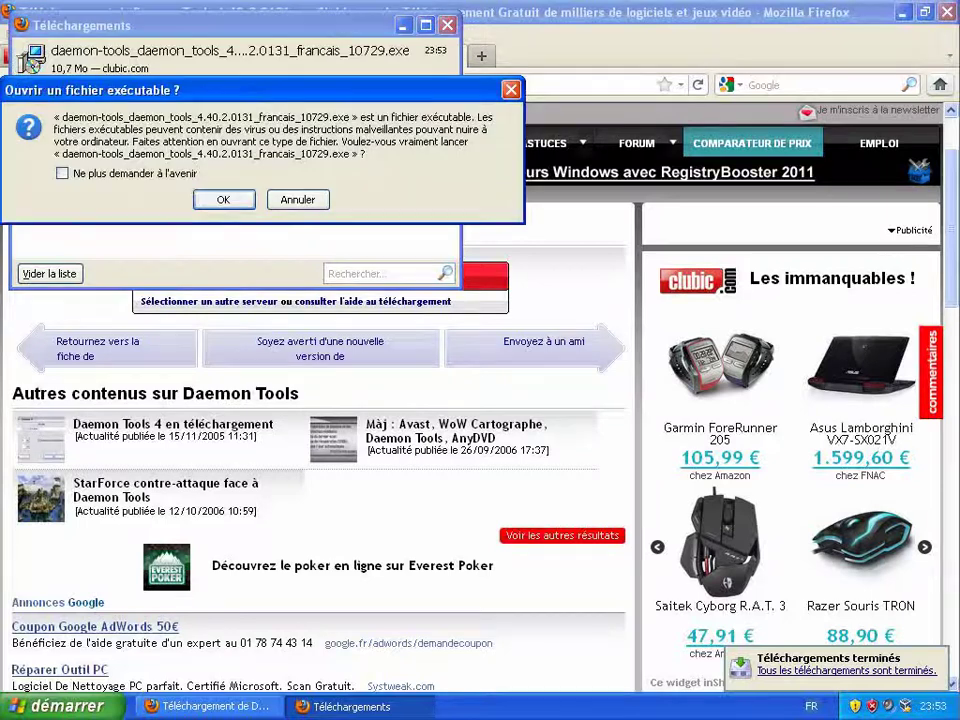
pyautogui.press('Return')
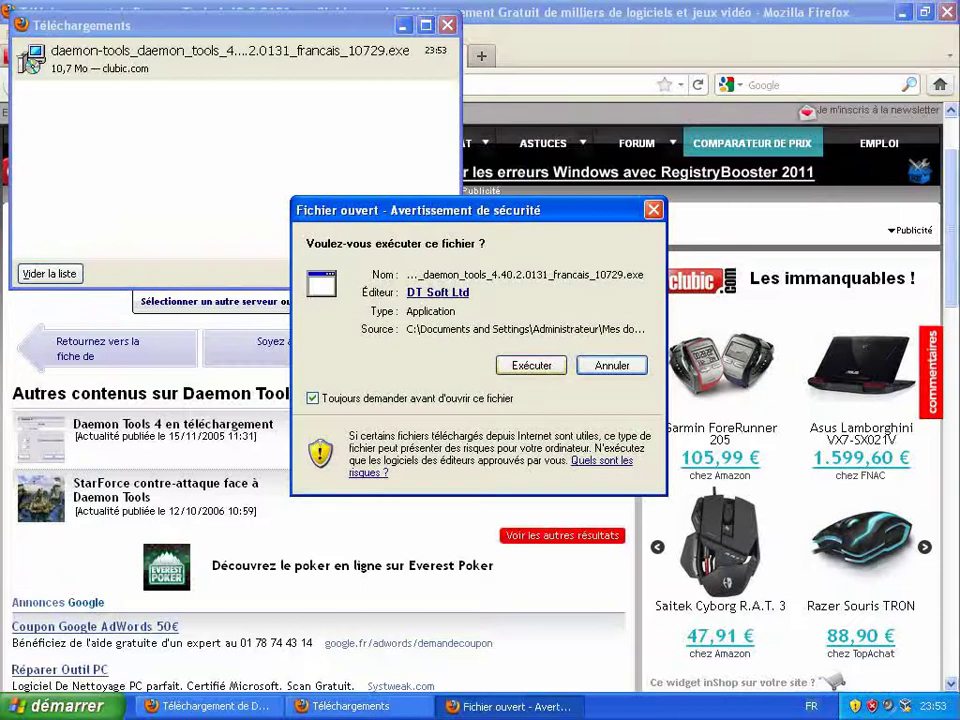
pyautogui.click(531, 365)
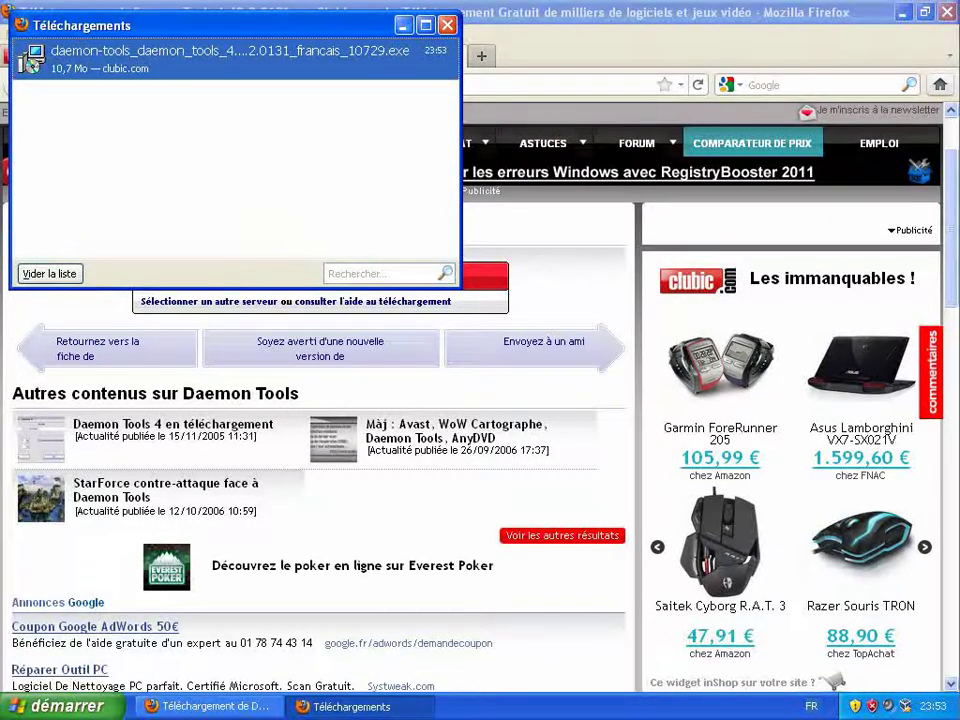
# Step: Start the DAEMON Tools Lite setup in French, and close the browser with its two open tabs
pyautogui.click(403, 25)
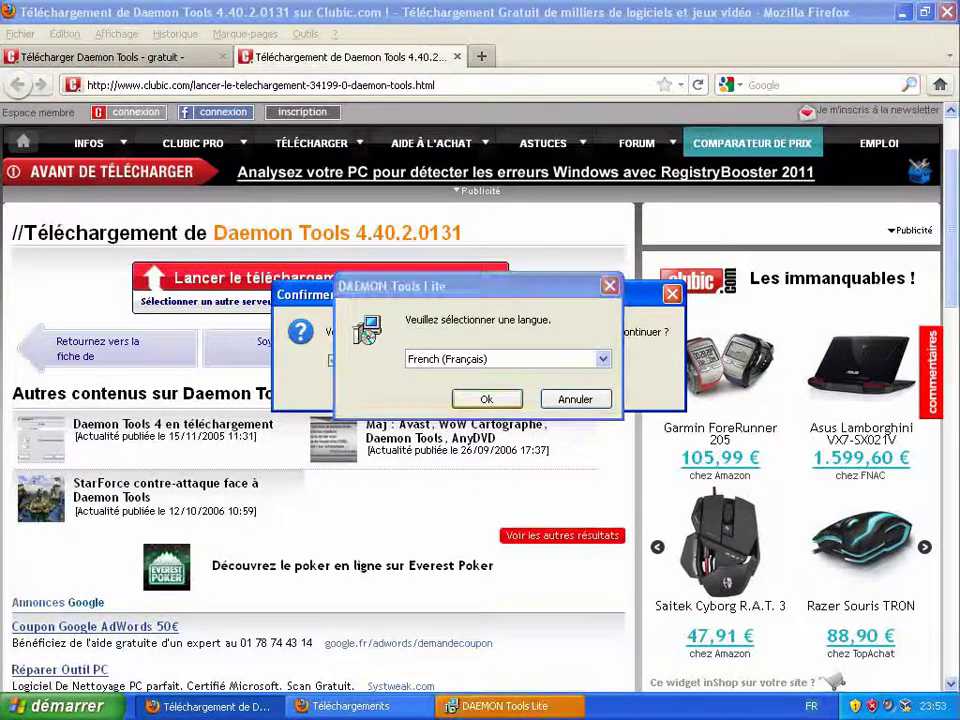
pyautogui.click(487, 399)
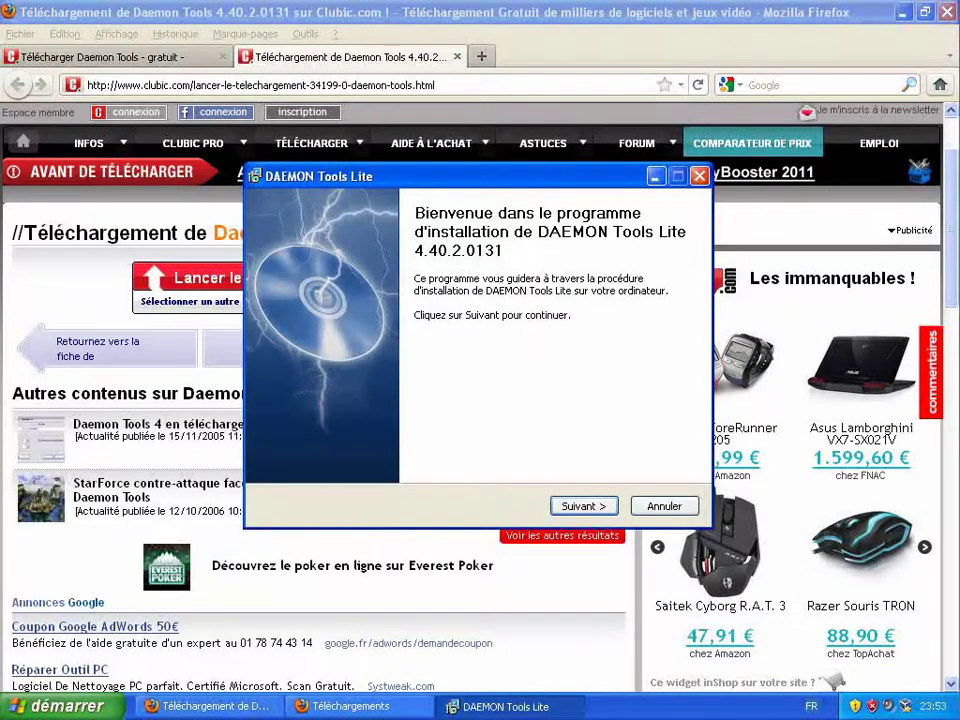
pyautogui.click(584, 506)
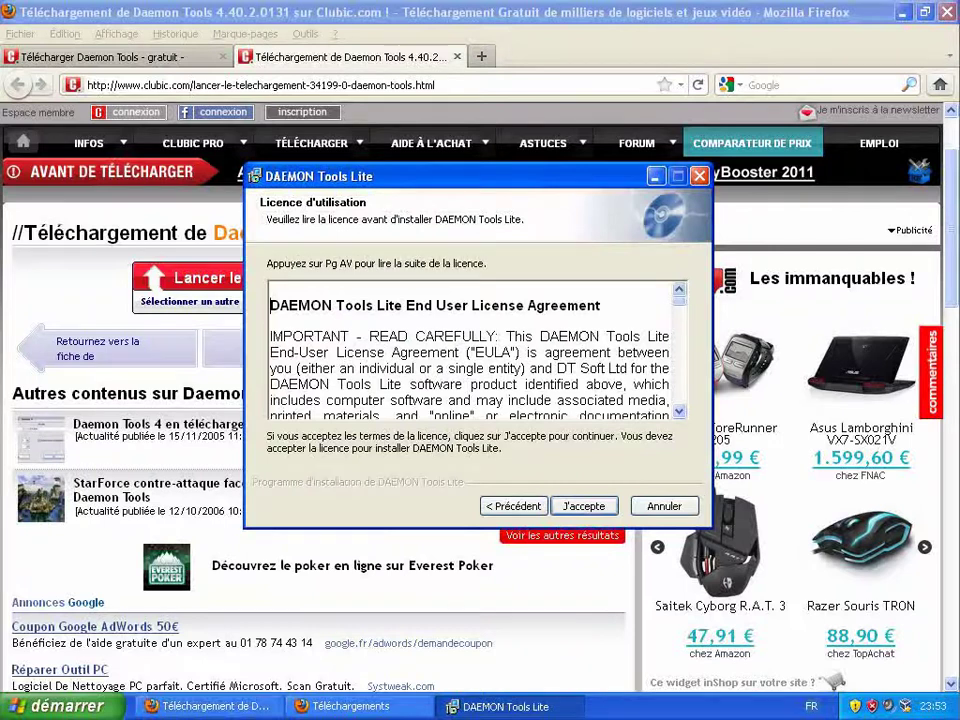
pyautogui.click(209, 706)
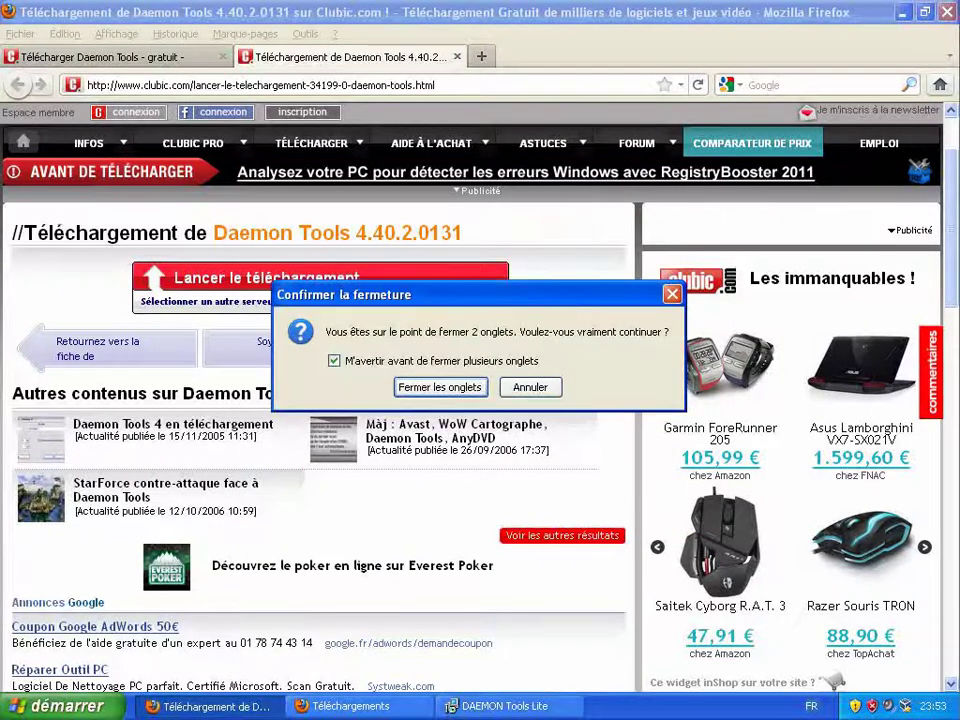
pyautogui.press('Return')
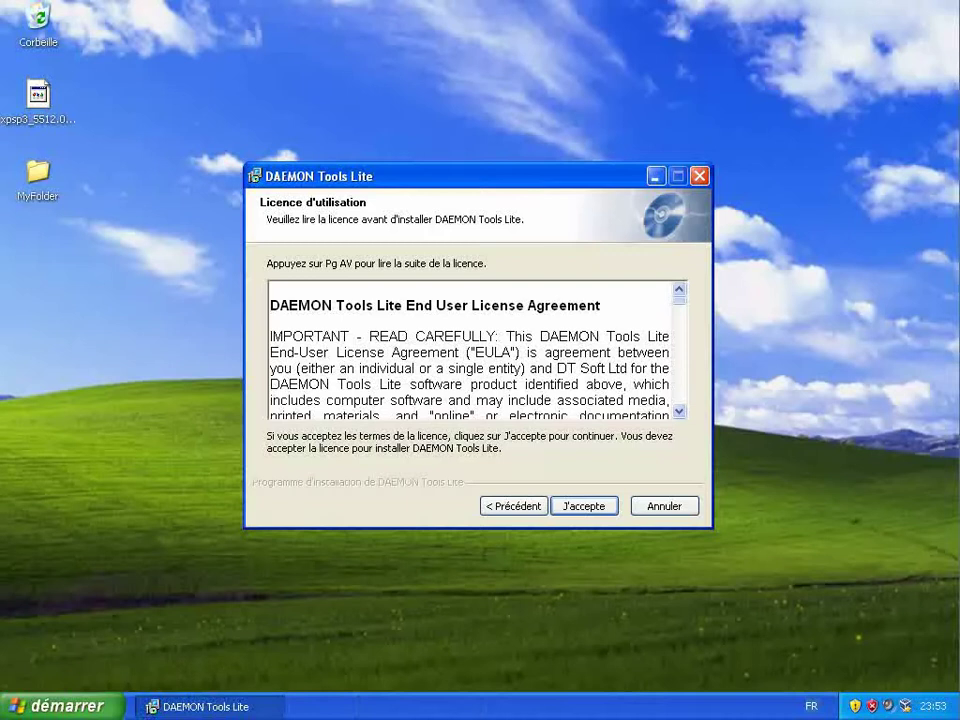
# Step: Accept the licence agreement and choose the "Licence gratuite" licence type
pyautogui.click(584, 506)
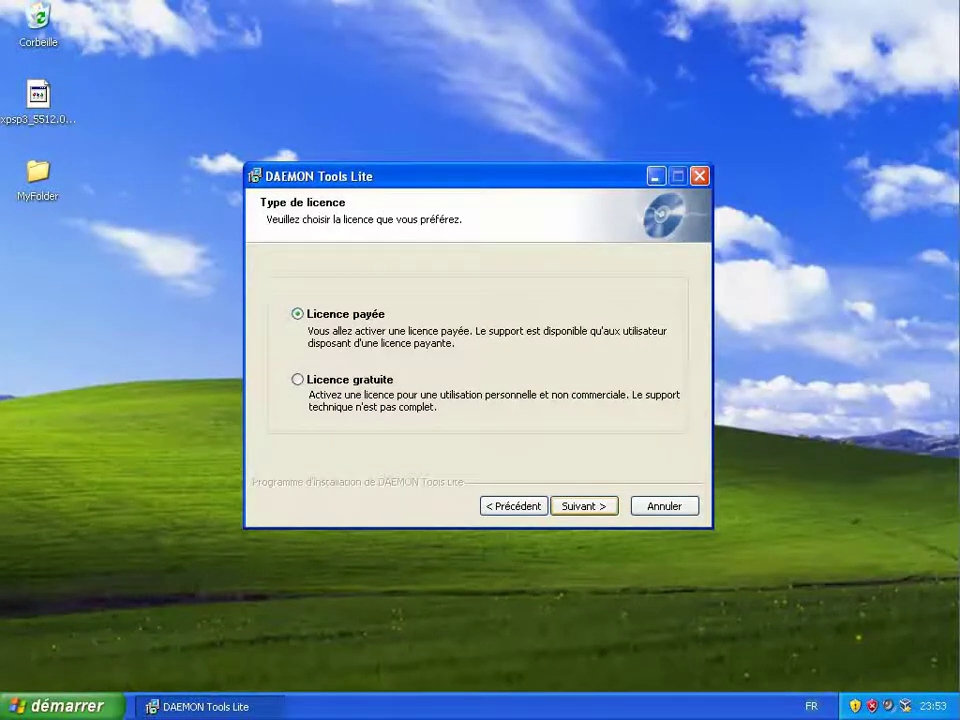
pyautogui.click(298, 380)
pyautogui.click(584, 506)
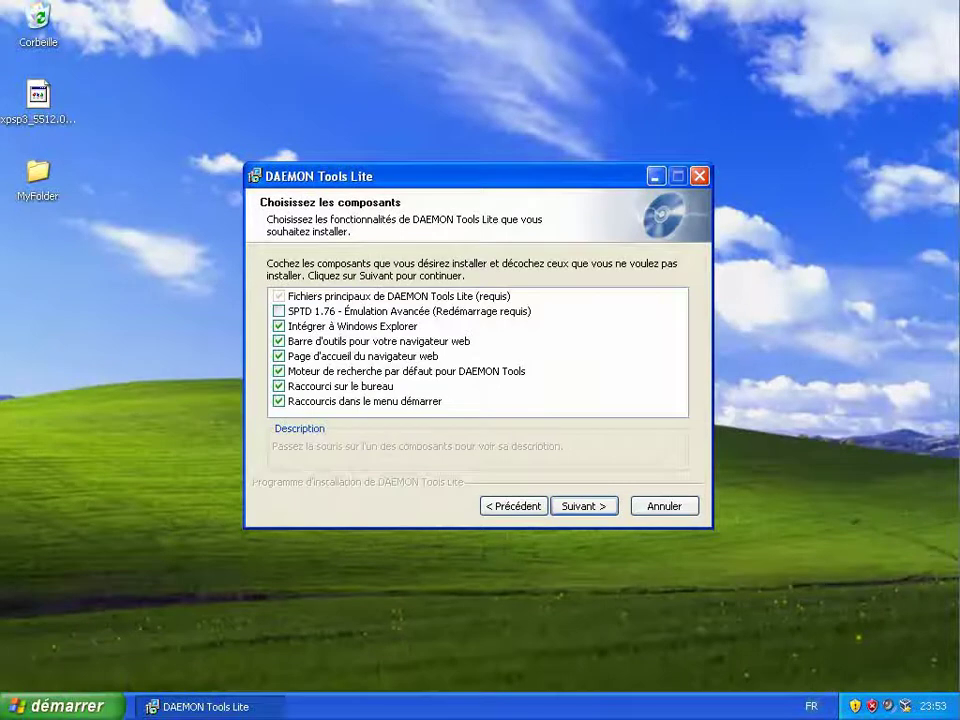
# Step: Exclude Windows Explorer integration, the browser toolbar, browser home page, default search engine and desktop shortcut from the components, and continue
pyautogui.click(279, 326)
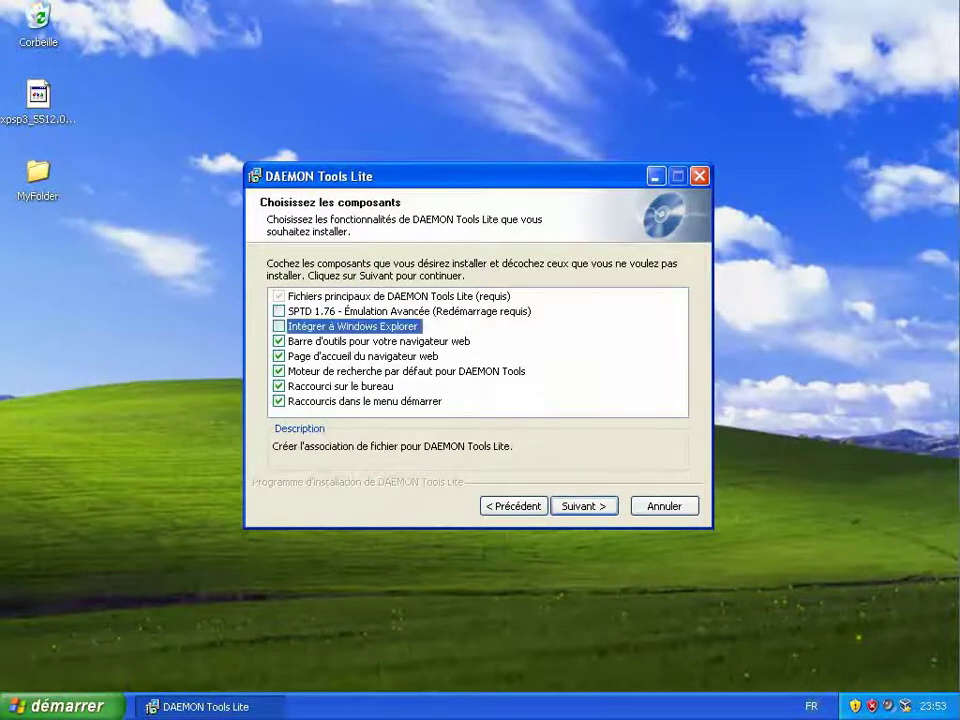
pyautogui.click(279, 341)
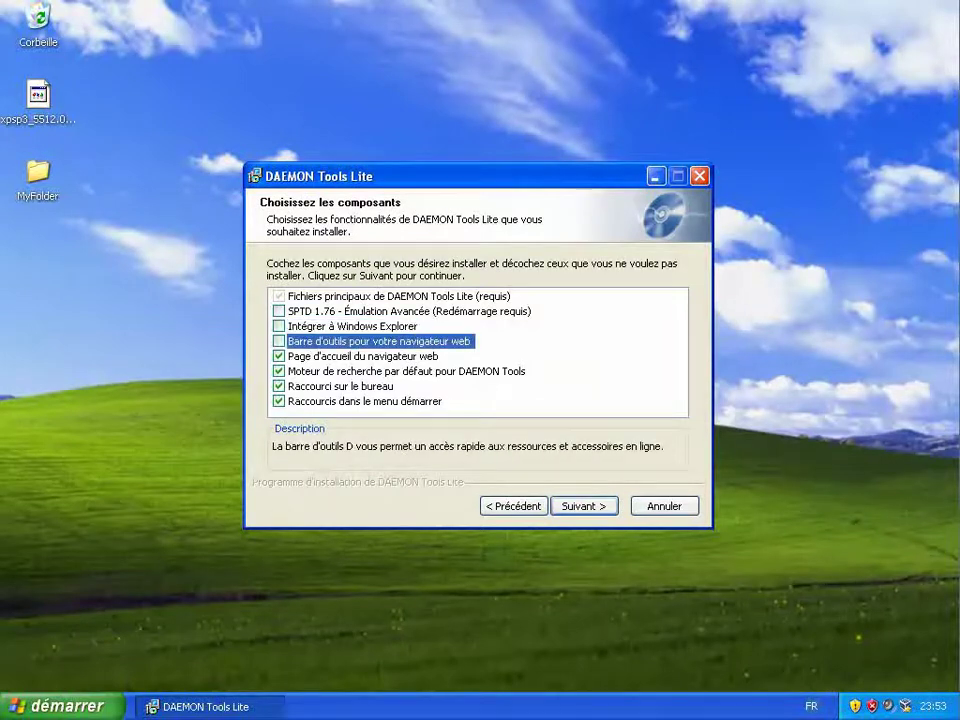
pyautogui.click(279, 356)
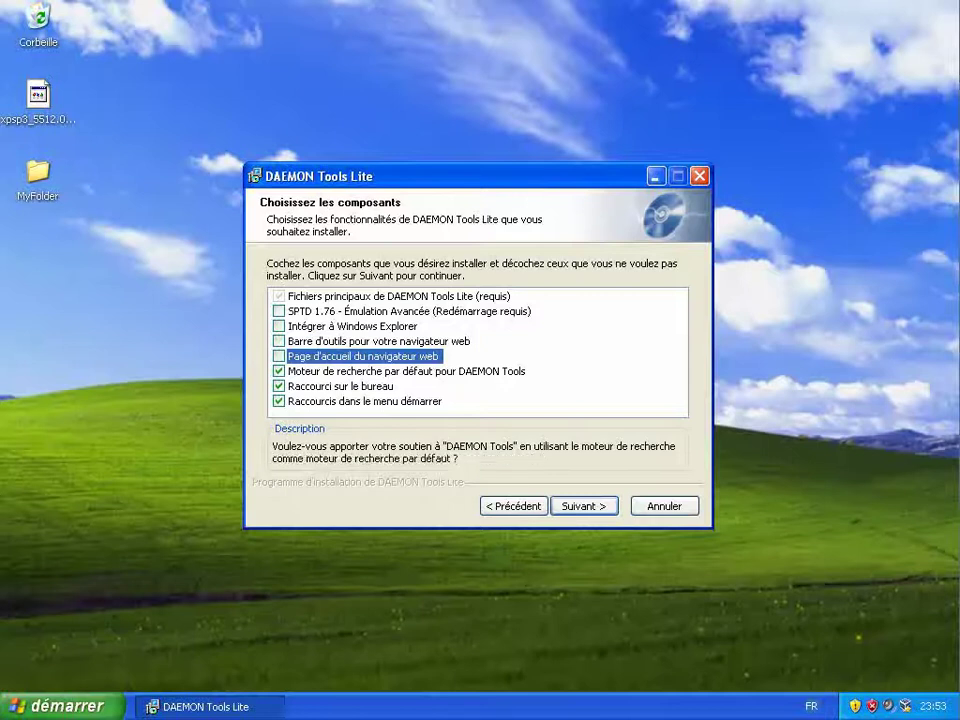
pyautogui.click(279, 371)
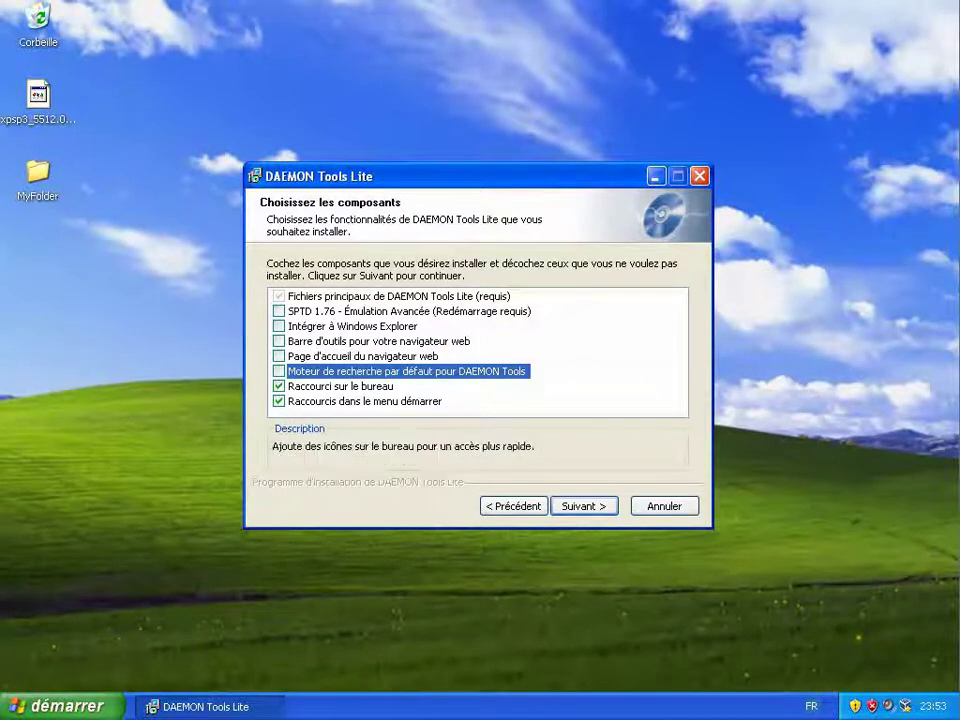
pyautogui.click(279, 386)
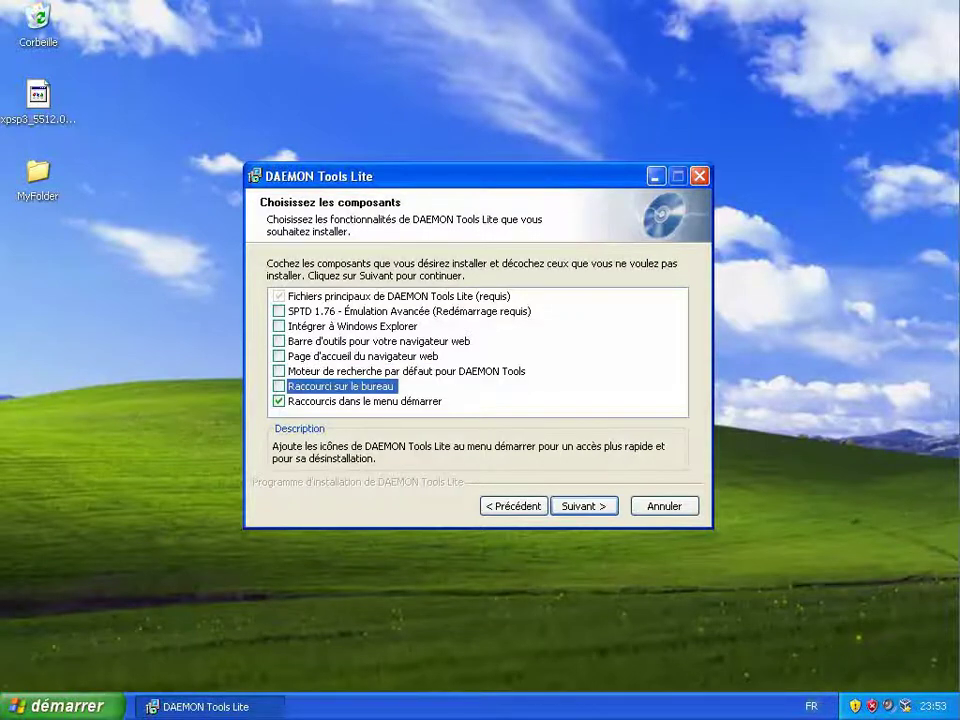
pyautogui.click(584, 506)
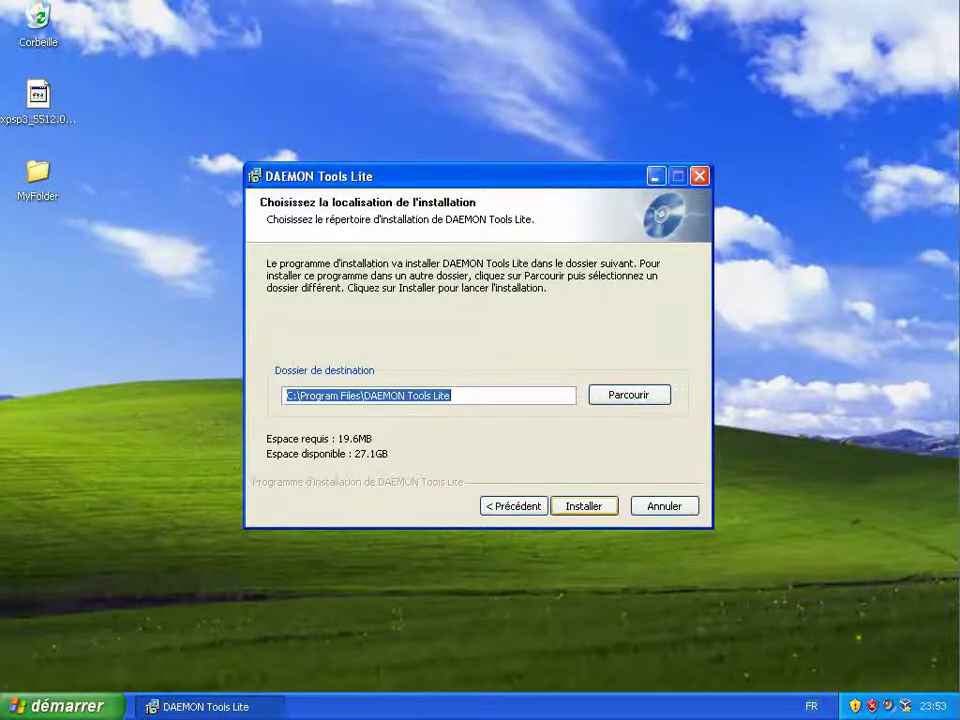
# Step: Install into C:\Program Files\DAEMON Tools Lite and finish the setup without sending anonymous statistics, launching the program
pyautogui.click(584, 506)
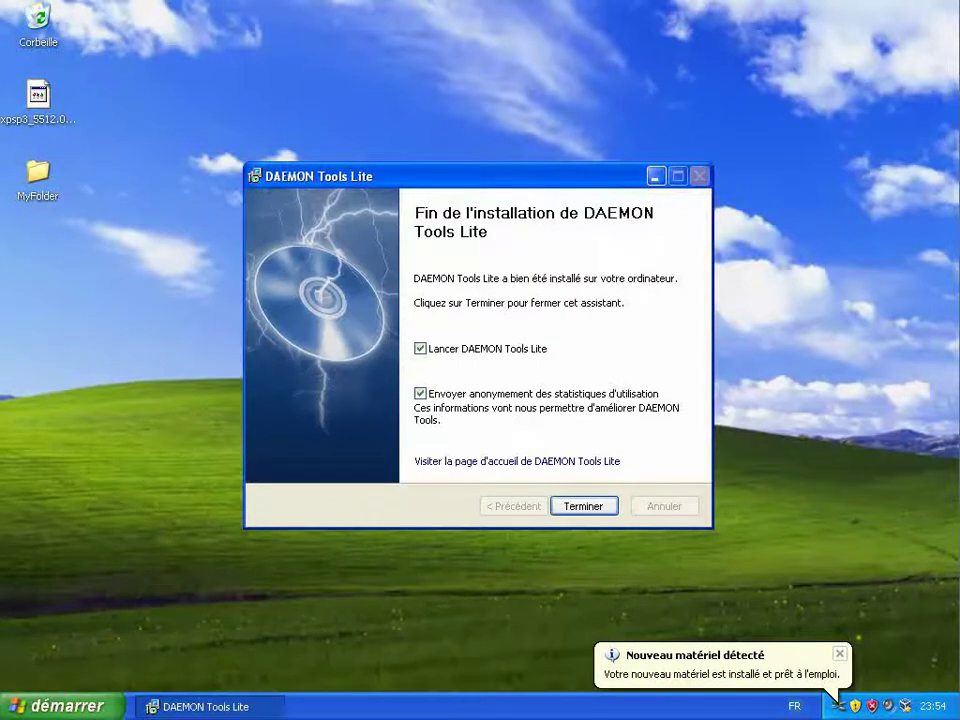
pyautogui.click(420, 394)
pyautogui.click(584, 506)
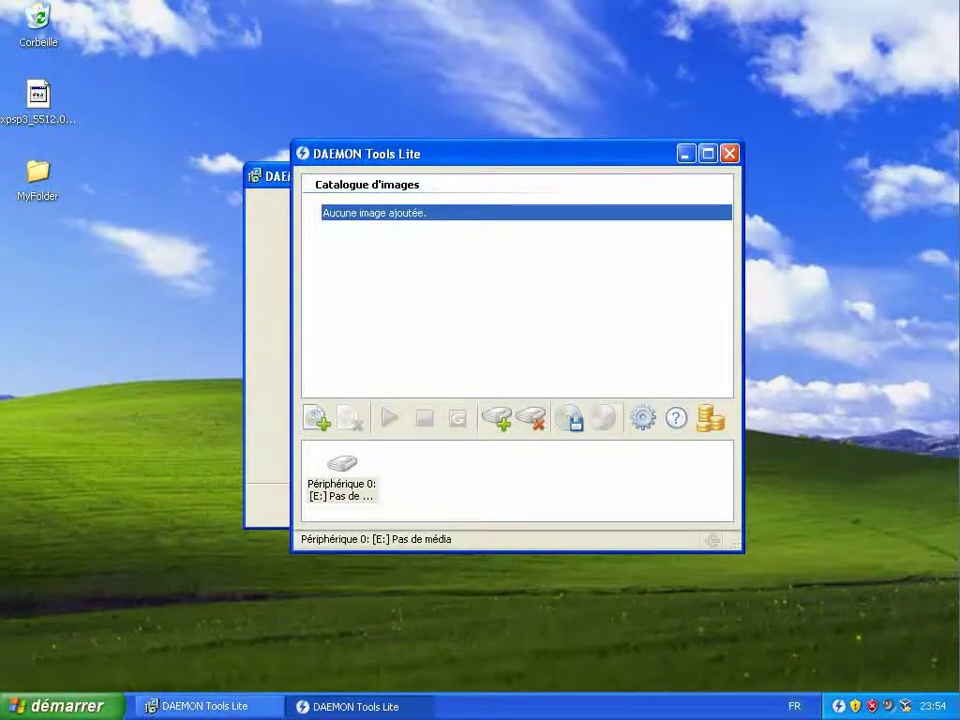
# Step: Close the DAEMON Search thank-you page and the DAEMON Tools Lite window
pyautogui.moveTo(515, 154); pyautogui.dragTo(570, 234)
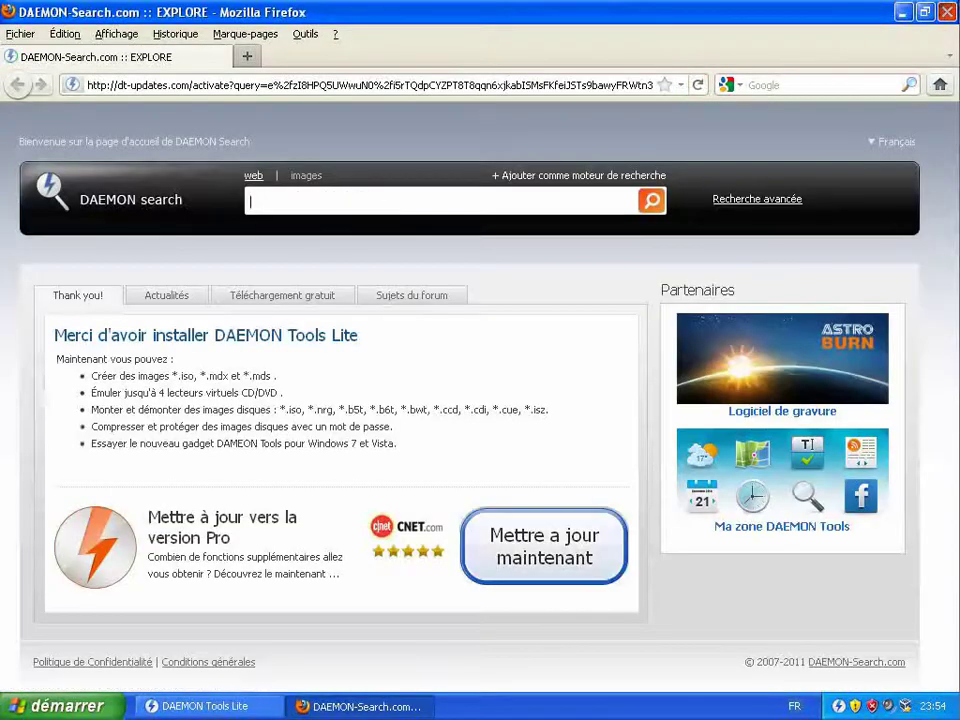
pyautogui.click(947, 12)
pyautogui.click(785, 233)
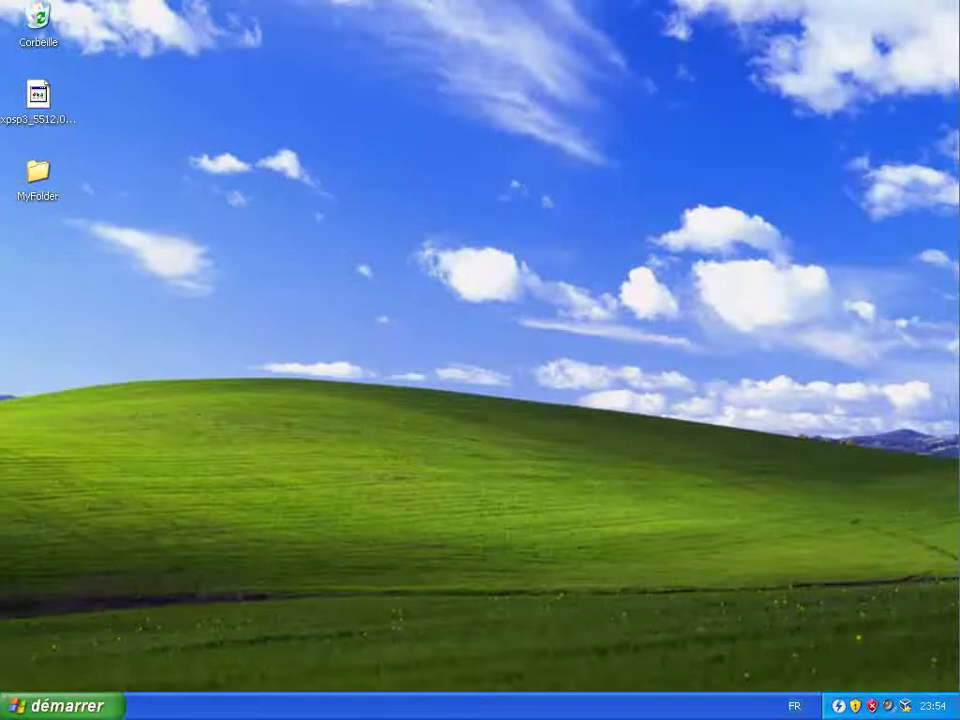
# Step: Open Poste de travail and display its drives and folders in the details view
pyautogui.doubleClick(38, 96)
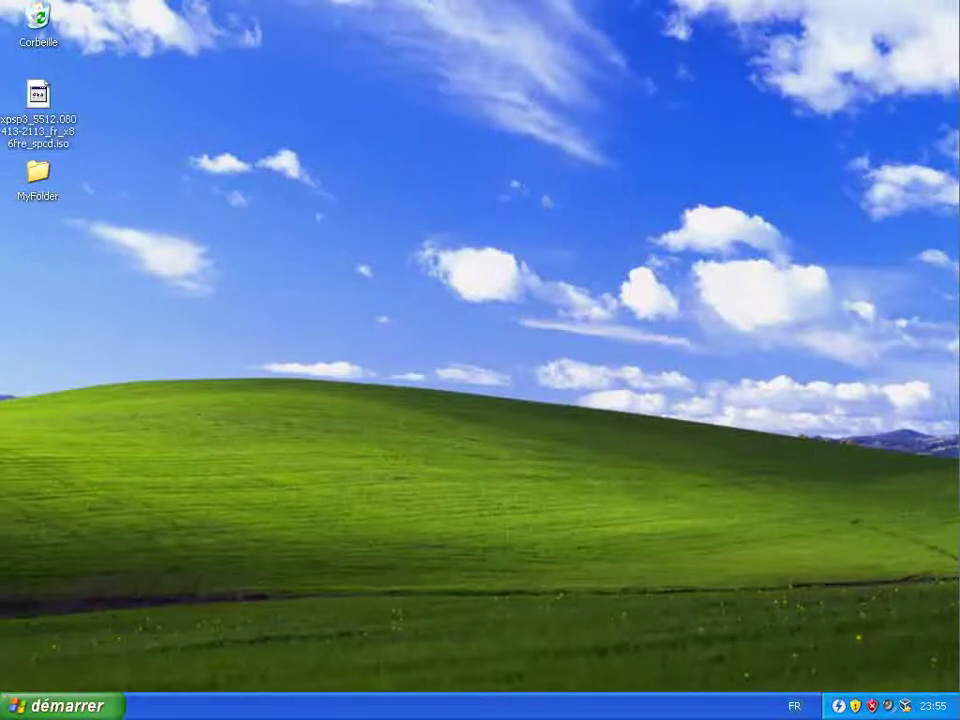
pyautogui.press('super')
pyautogui.press('Down')
pyautogui.press('Return')
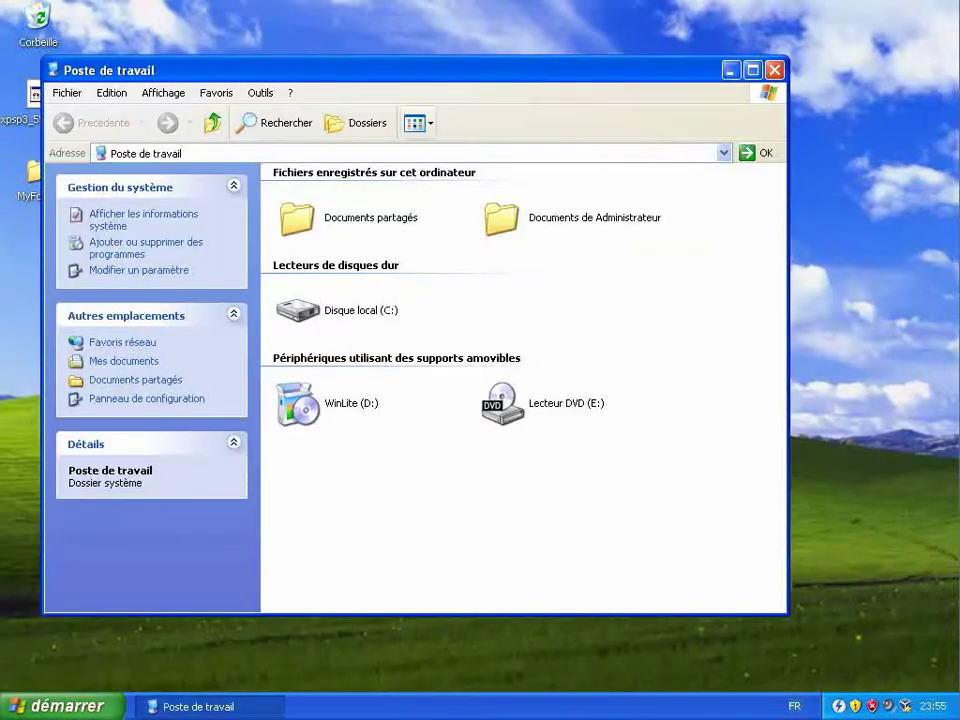
pyautogui.click(417, 123)
pyautogui.click(434, 215)
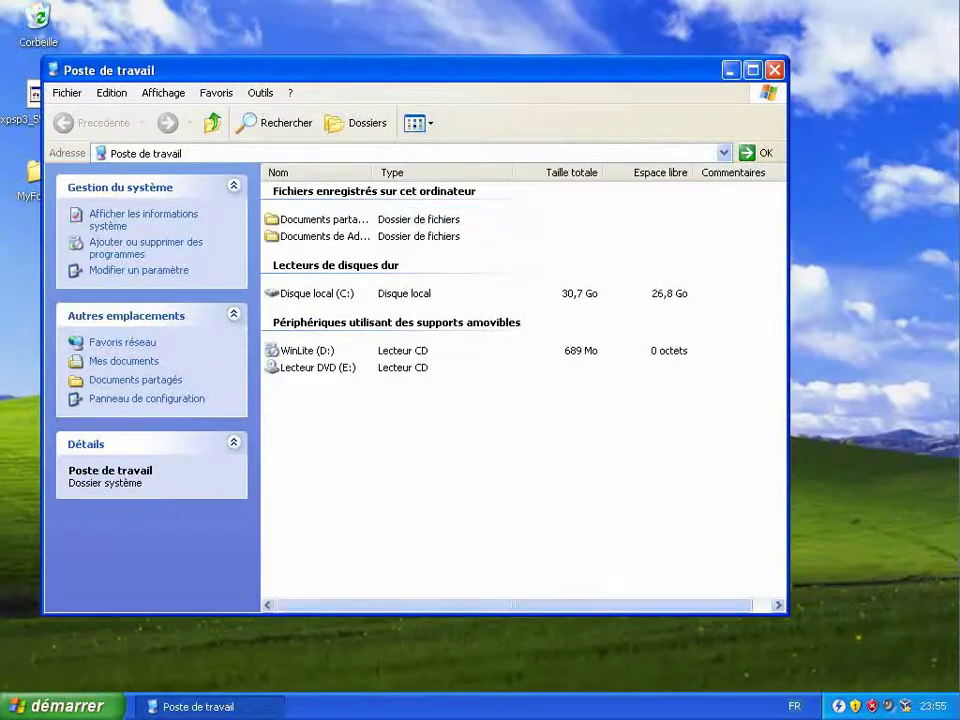
# Step: With the Nom column widened and Poste de travail maximized, try to open Lecteur DVD (E:), dismiss the disc prompt and minimize the window
pyautogui.moveTo(372, 173); pyautogui.dragTo(503, 173)
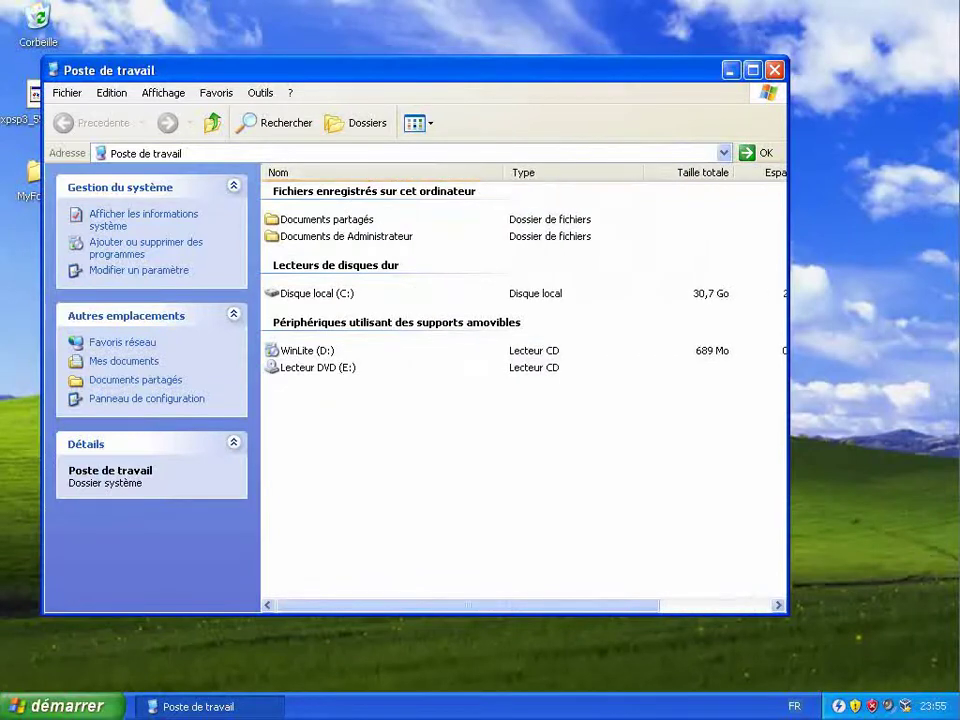
pyautogui.click(753, 70)
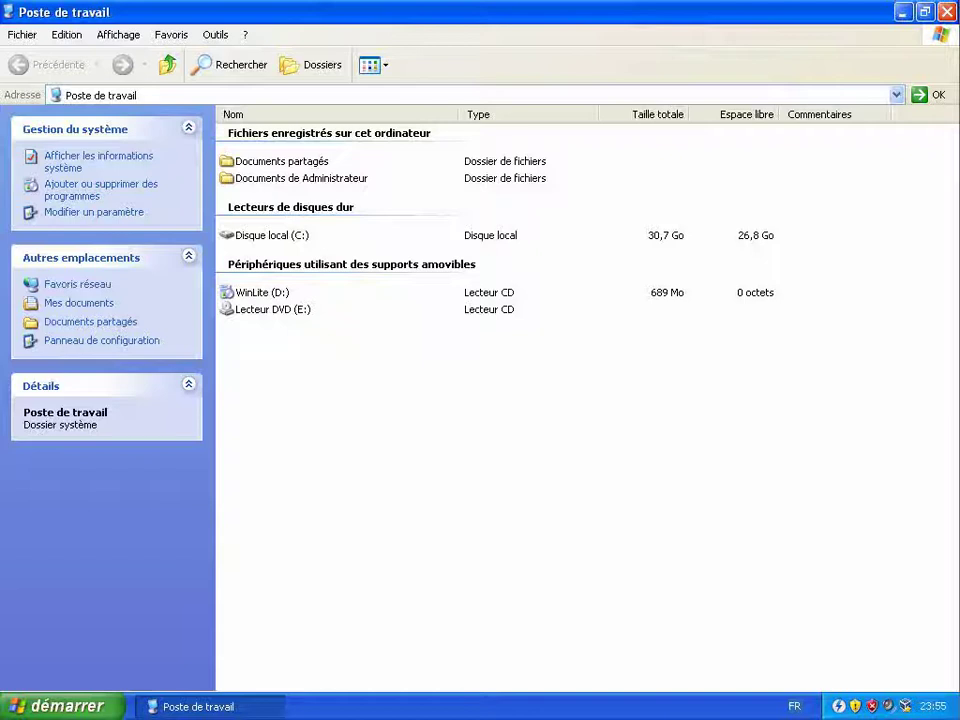
pyautogui.click(273, 310)
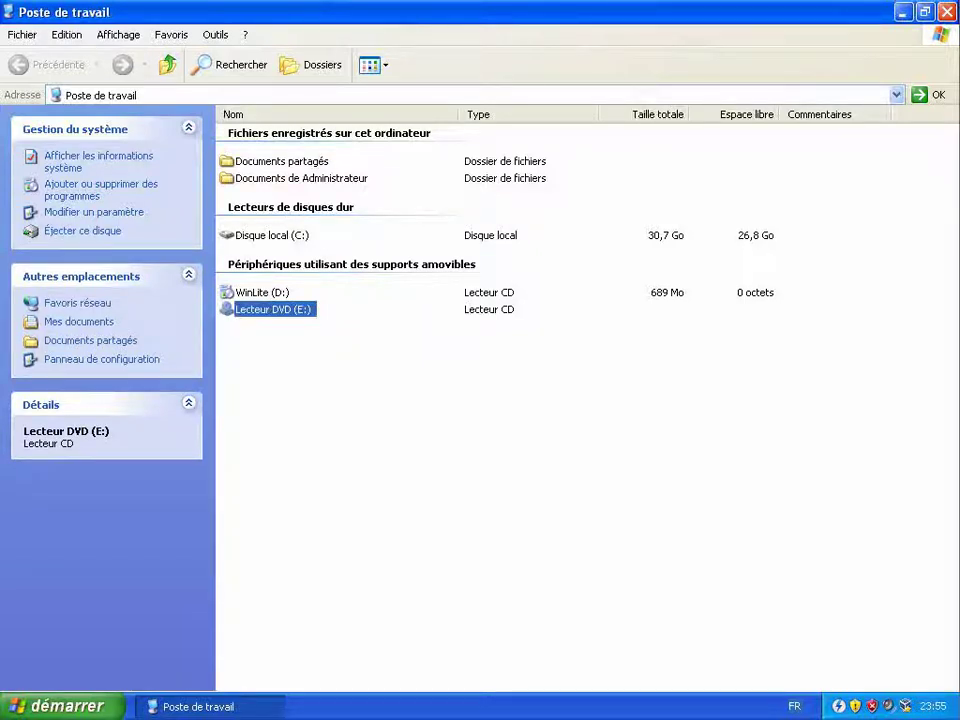
pyautogui.doubleClick(273, 310)
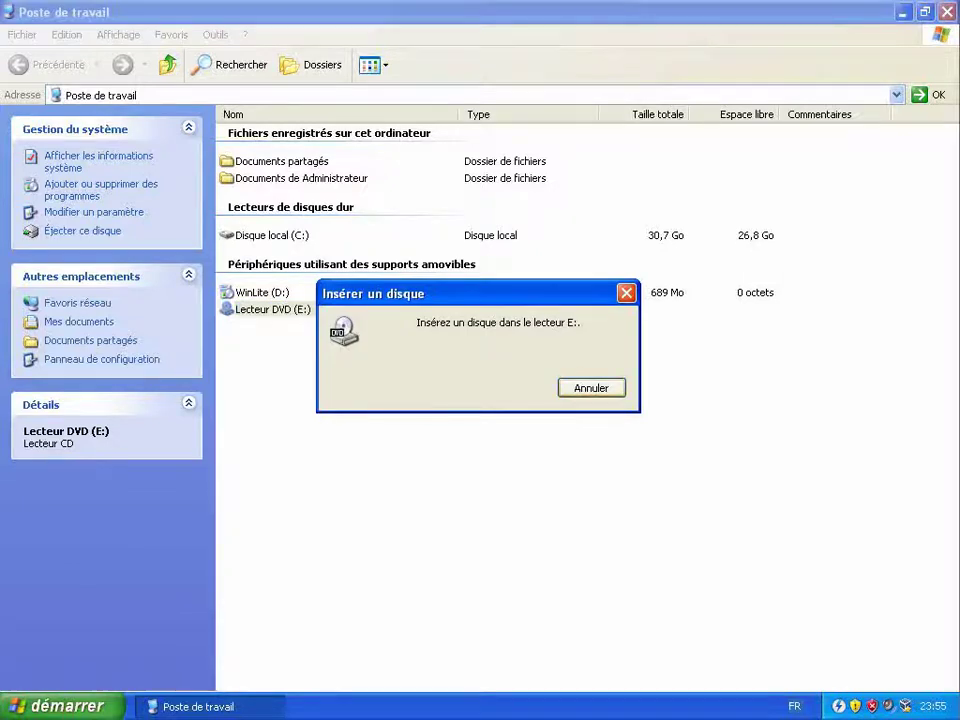
pyautogui.click(591, 388)
pyautogui.click(903, 12)
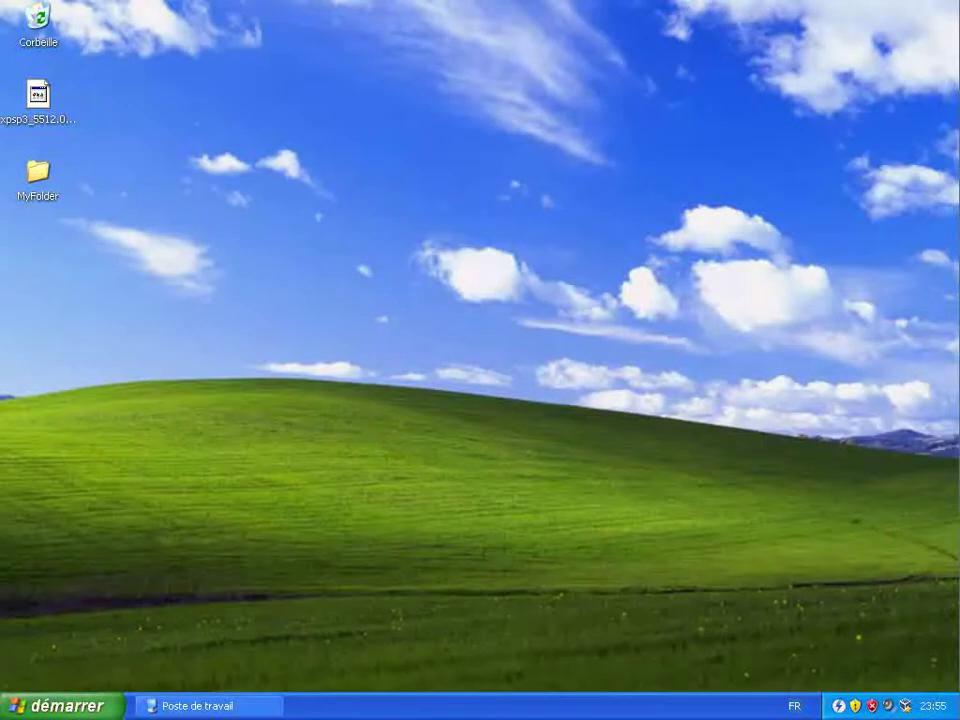
# Step: Open DAEMON Tools Lite and add xpsp3_5512.080413-2113_fr_x86fre_spcd.iso from the Bureau to the image catalogue
pyautogui.rightClick(838, 706)
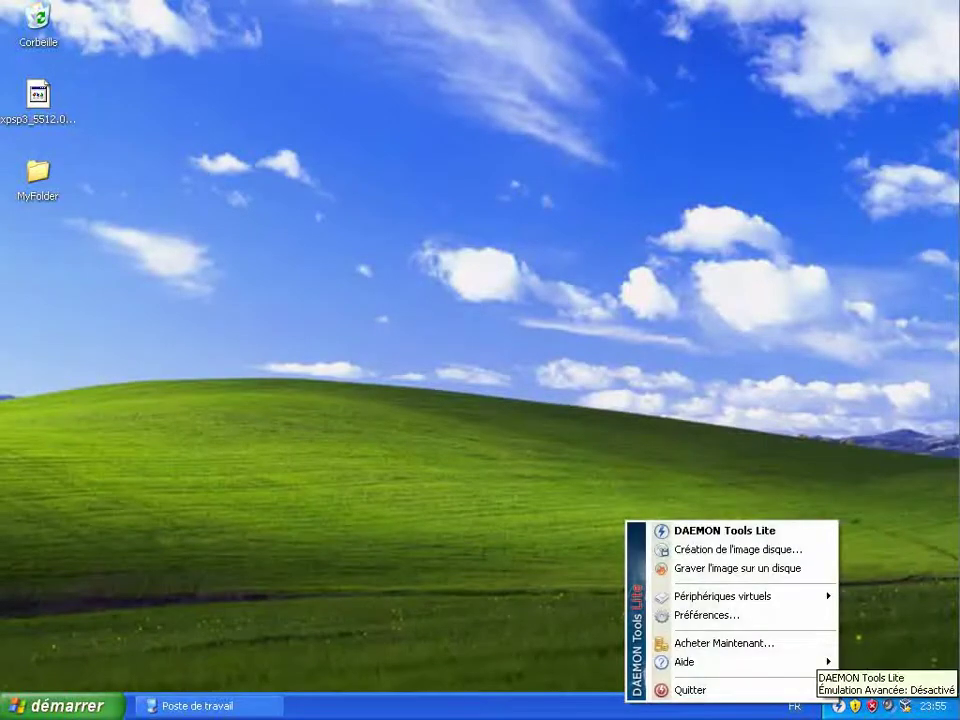
pyautogui.click(725, 530)
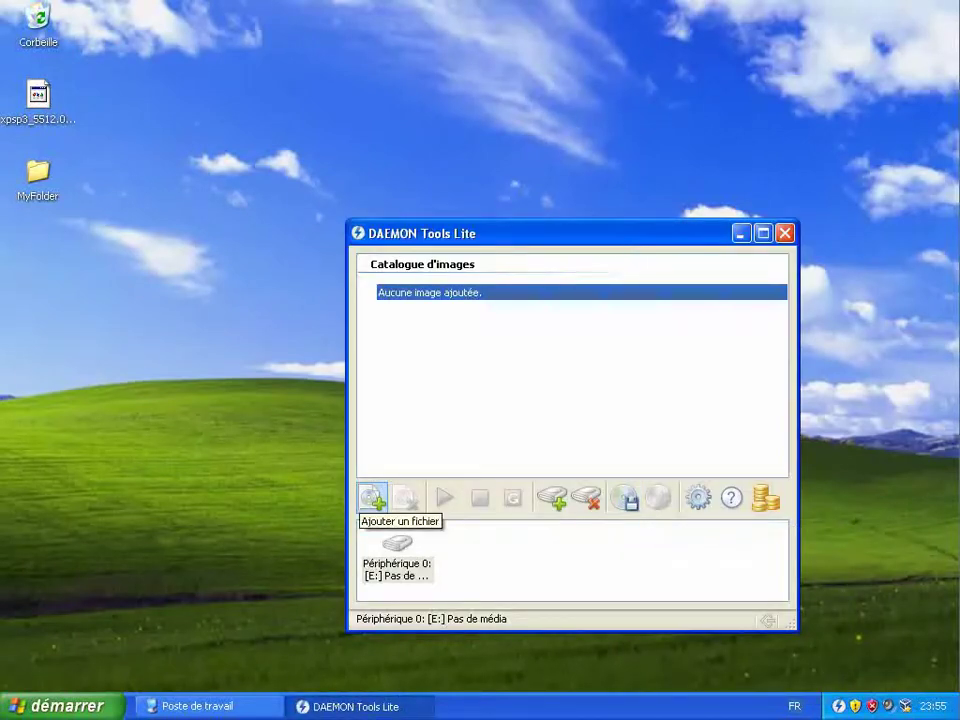
pyautogui.click(372, 497)
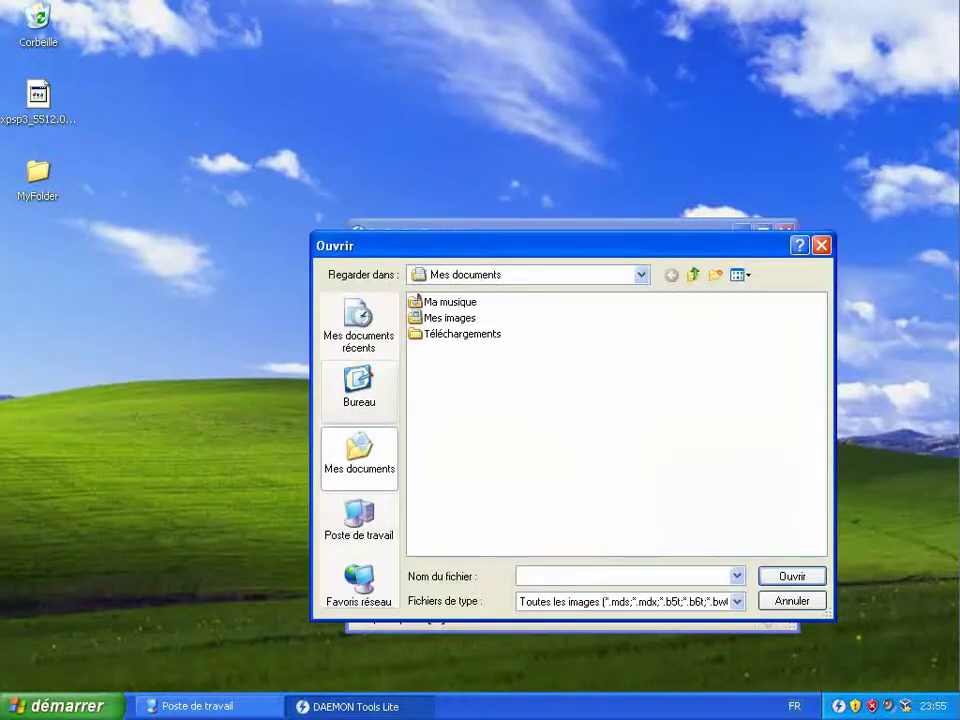
pyautogui.click(359, 388)
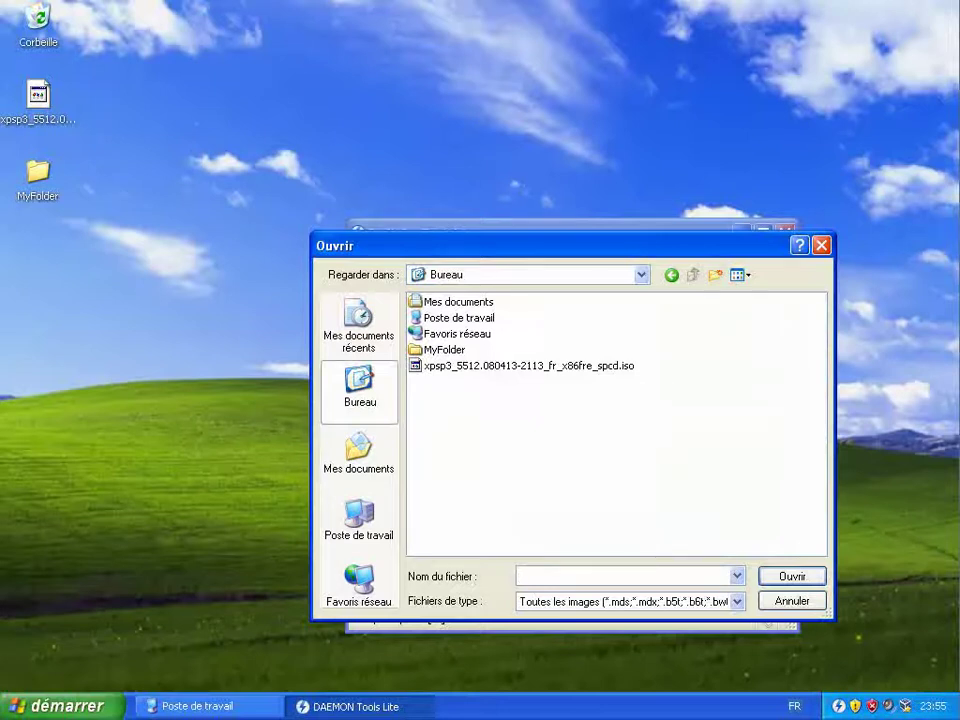
pyautogui.click(588, 367)
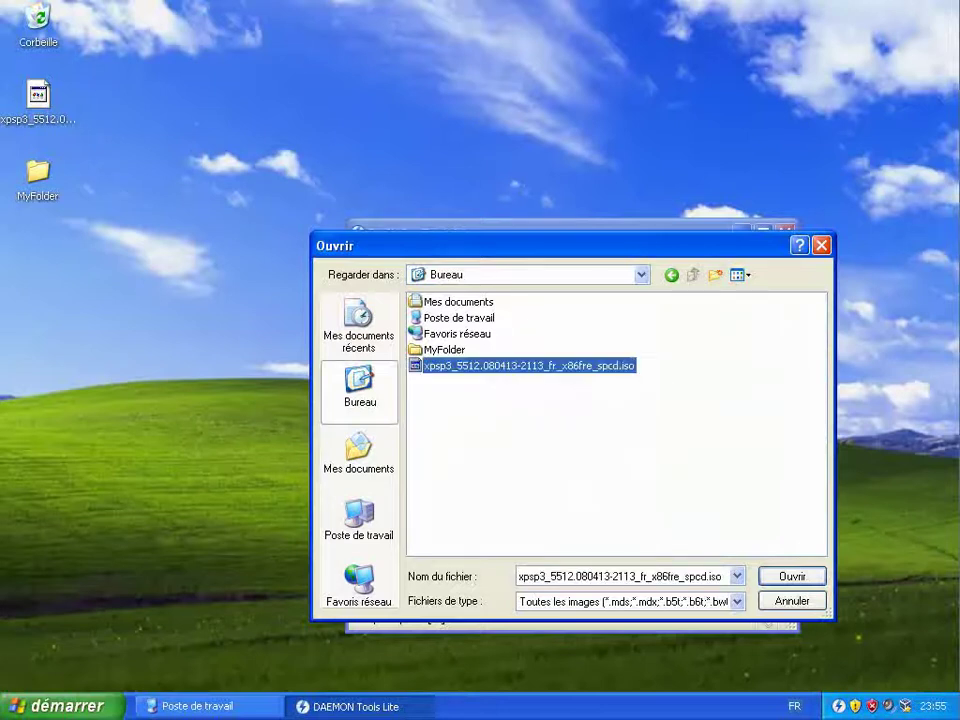
pyautogui.press('Return')
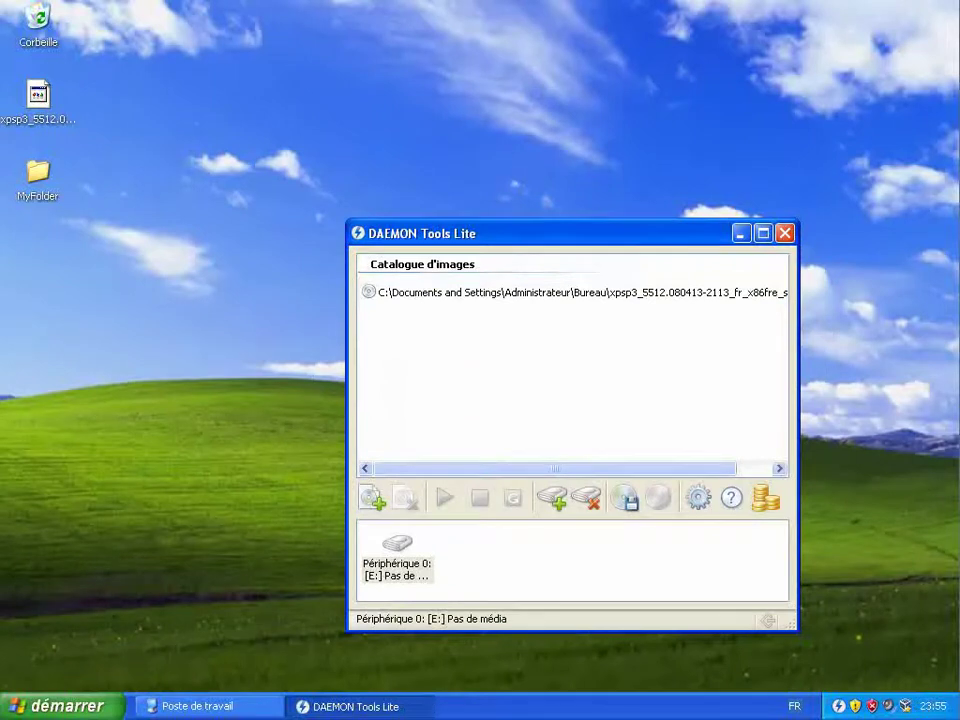
# Step: Mount the added ISO image on virtual drive E: and close the Service Pack 3 setup without installing it
pyautogui.click(582, 292)
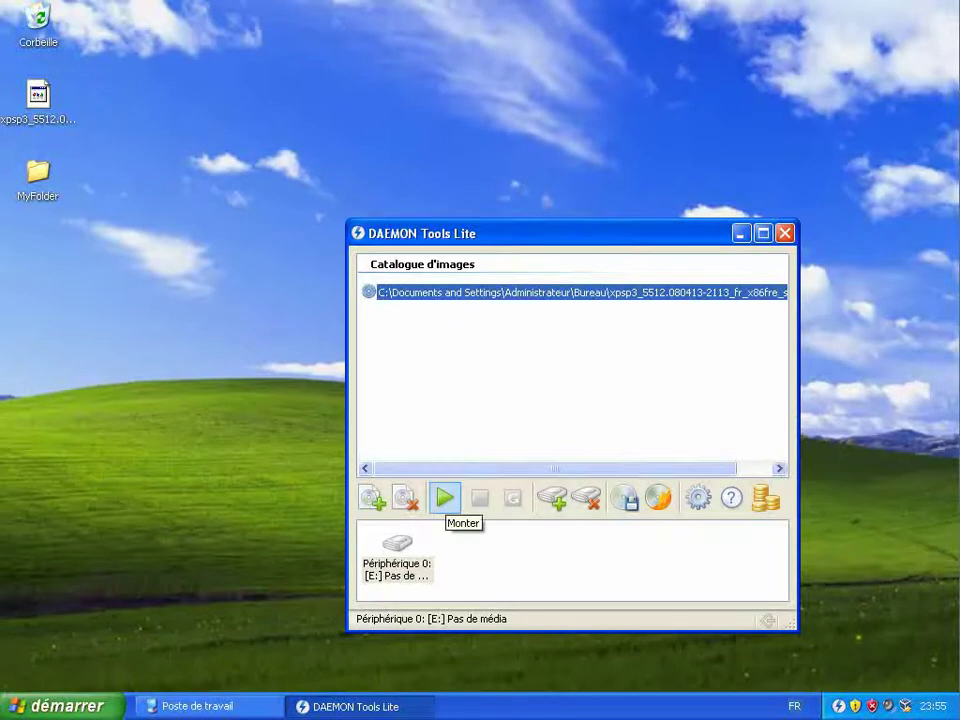
pyautogui.click(445, 497)
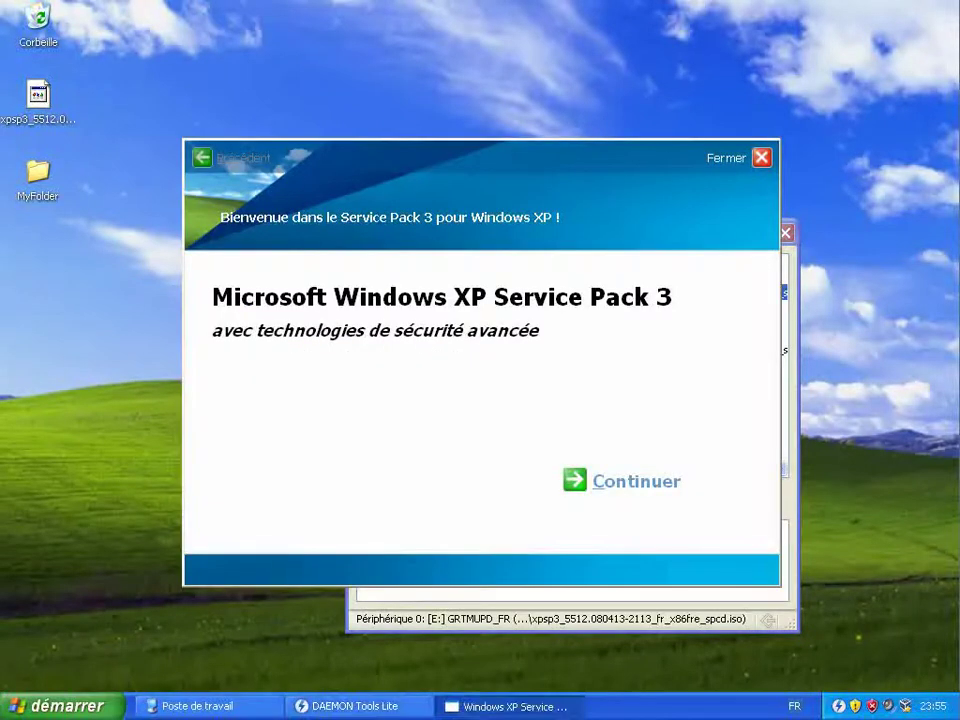
pyautogui.click(636, 482)
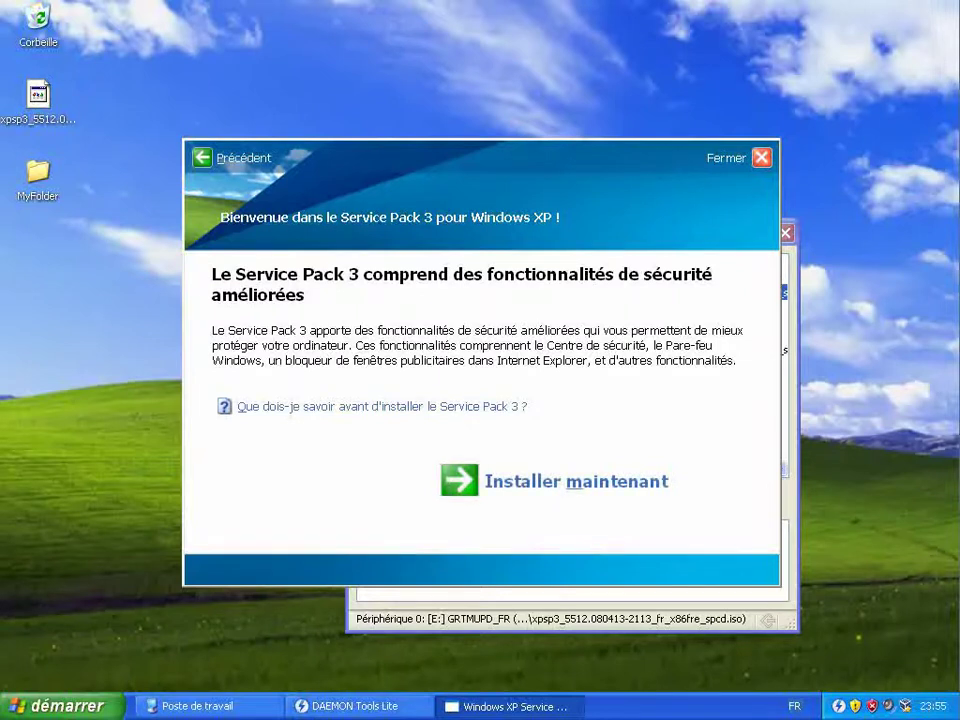
pyautogui.click(761, 157)
pyautogui.click(441, 408)
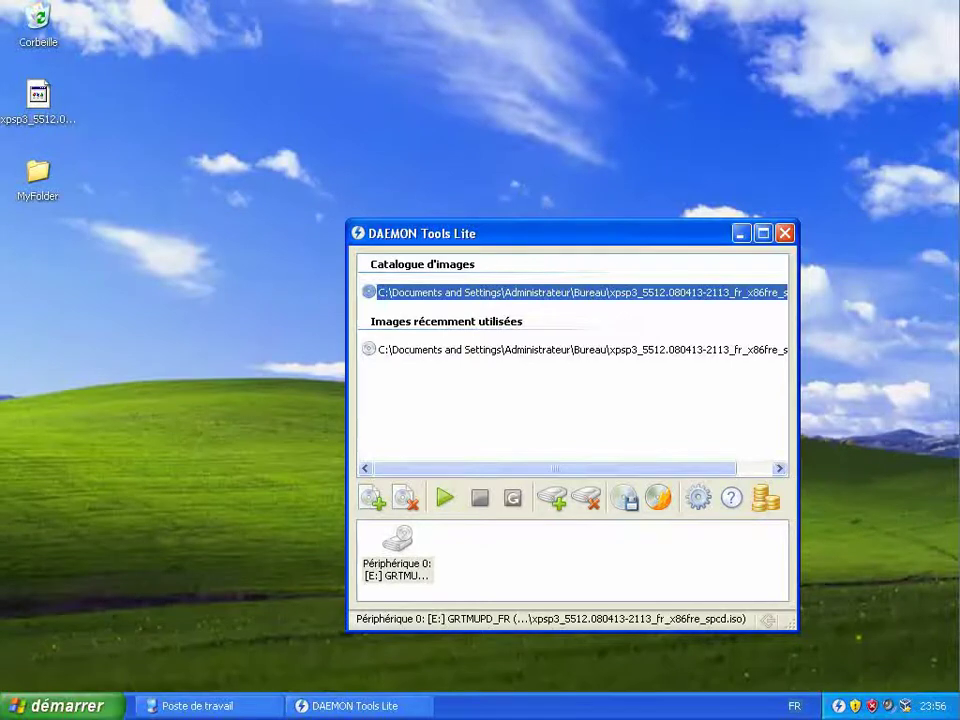
# Step: Open drive GRTMUPD_FR (E:) from Poste de travail without autorun, view its files and close the window
pyautogui.click(200, 706)
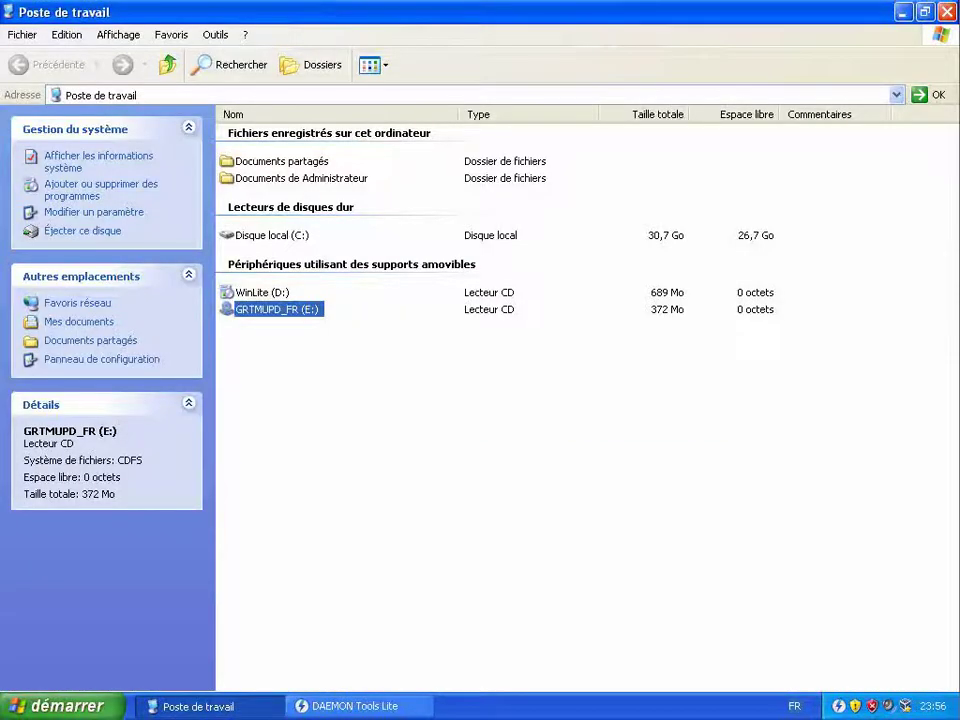
pyautogui.rightClick(289, 311)
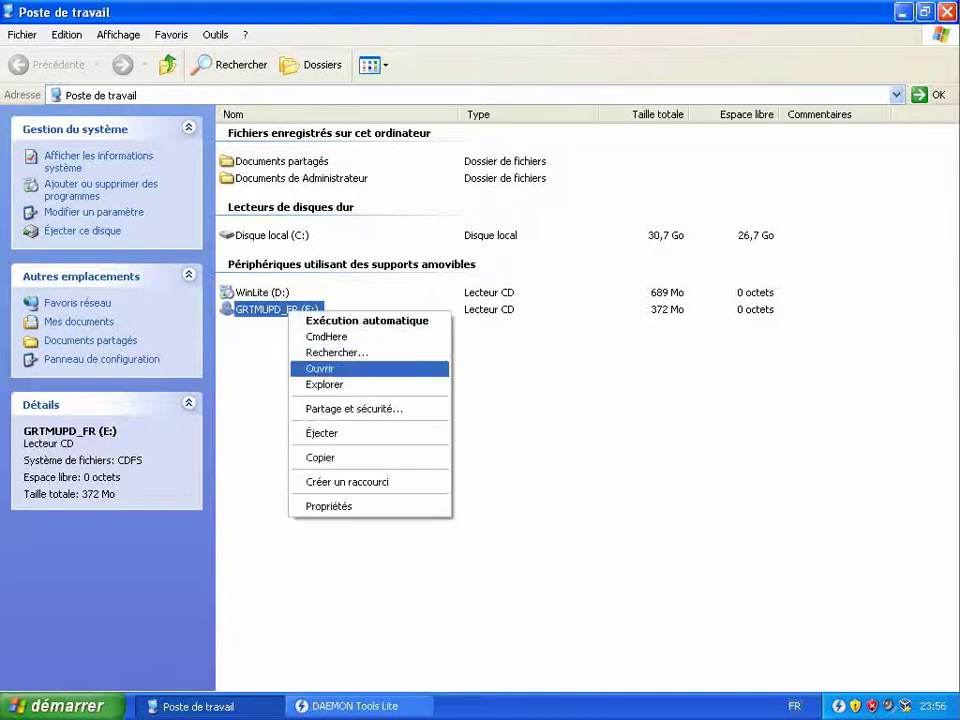
pyautogui.press('Return')
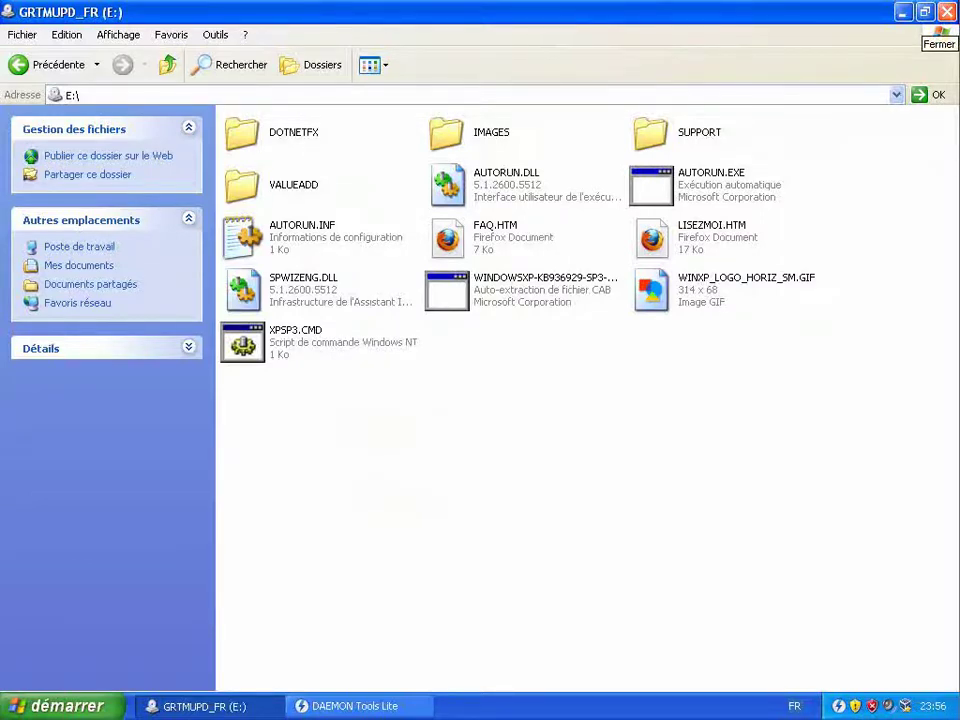
pyautogui.click(946, 12)
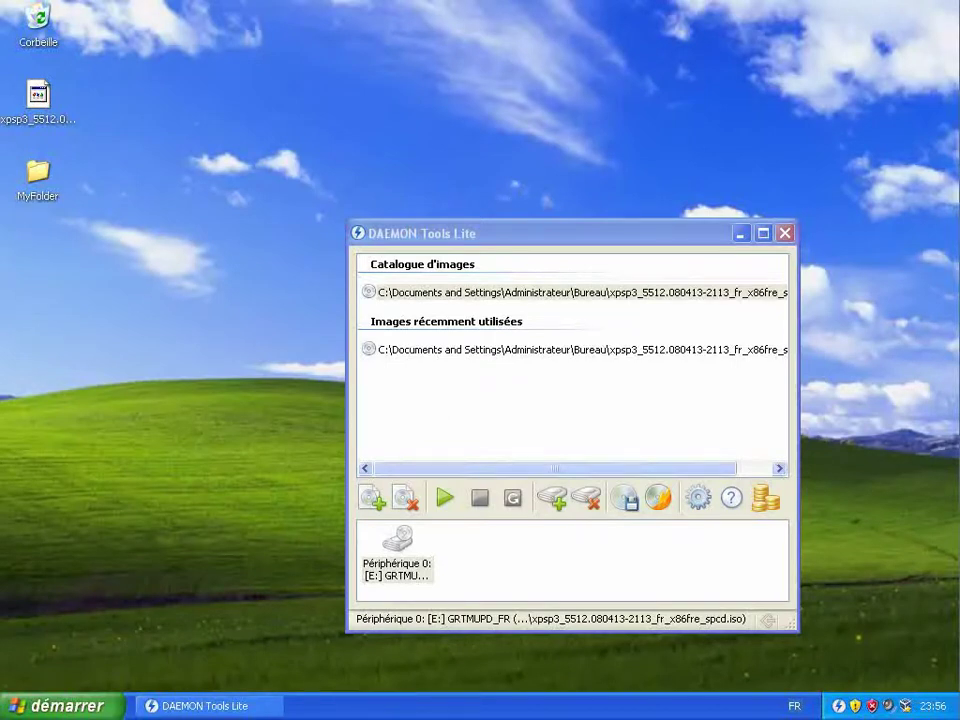
# Step: Unmount the image from Périphérique 0 and try to open Lecteur DVD (E:) in Poste de travail, dismissing the disc prompt and minimizing the window
pyautogui.click(397, 543)
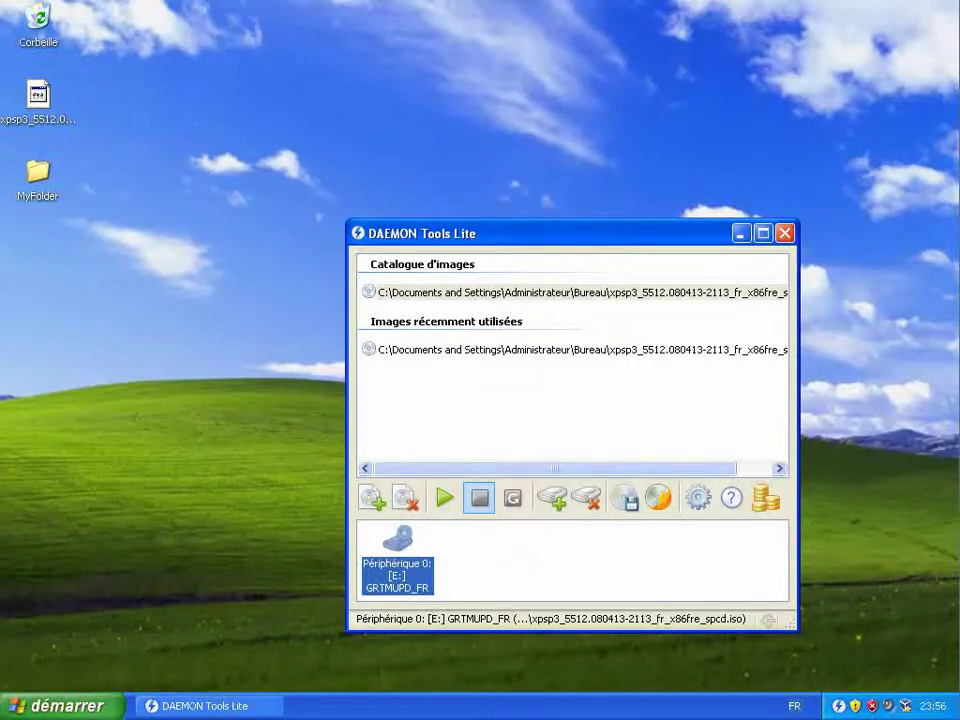
pyautogui.click(480, 497)
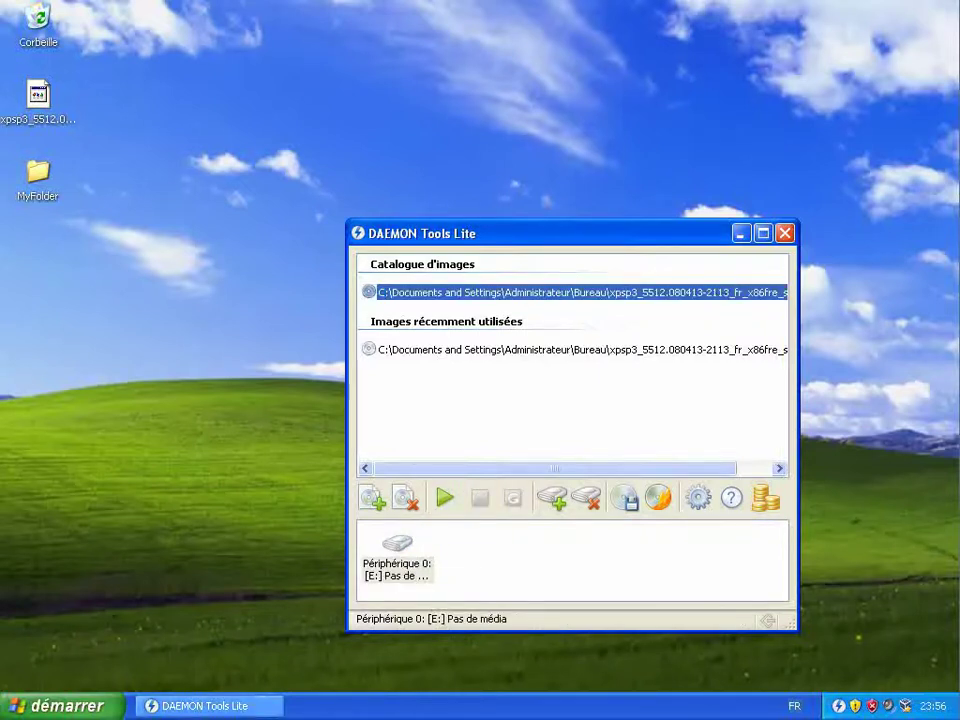
pyautogui.press('super+e')
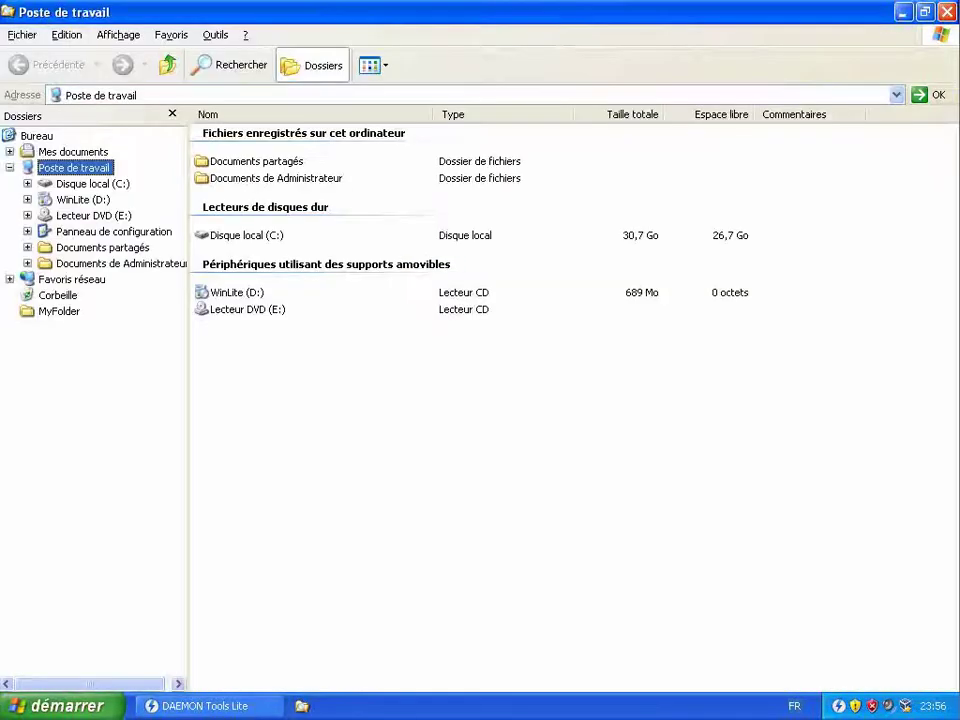
pyautogui.doubleClick(247, 309)
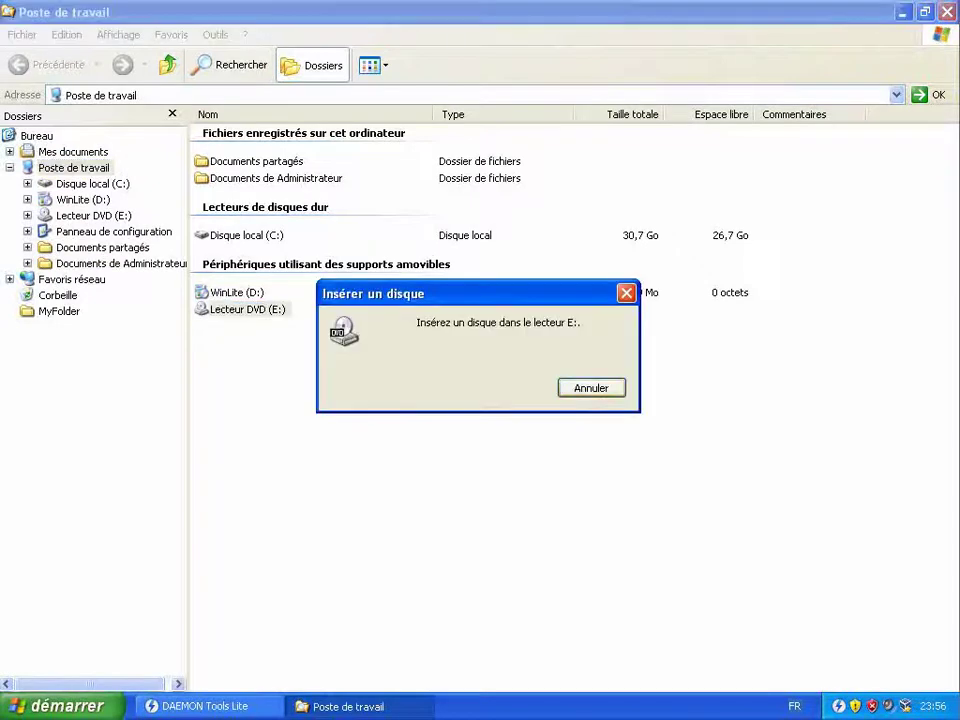
pyautogui.click(591, 388)
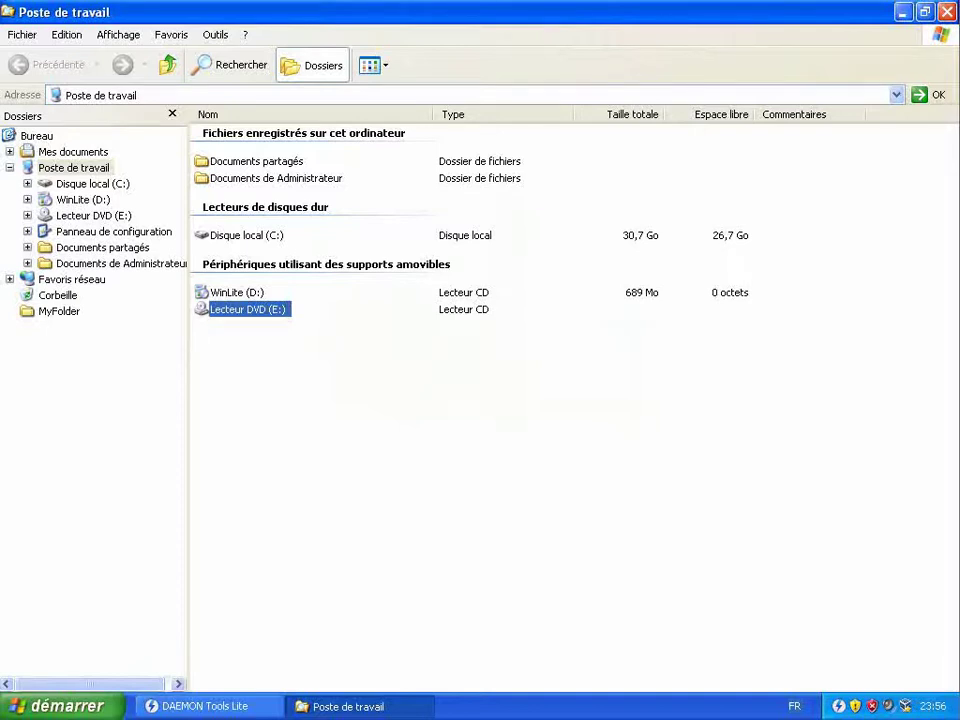
pyautogui.click(904, 12)
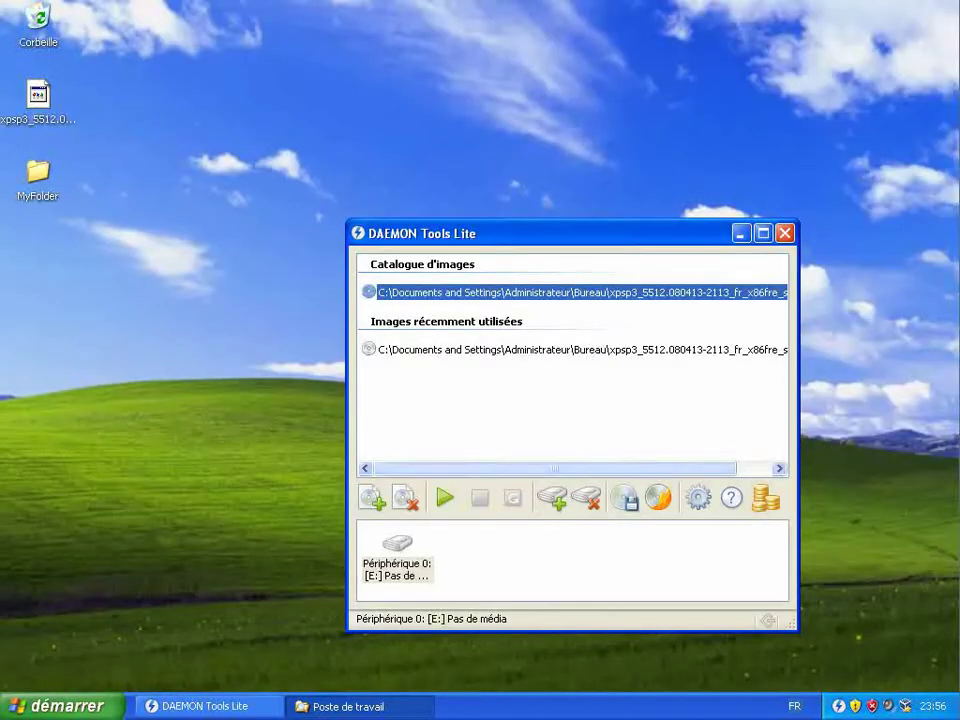